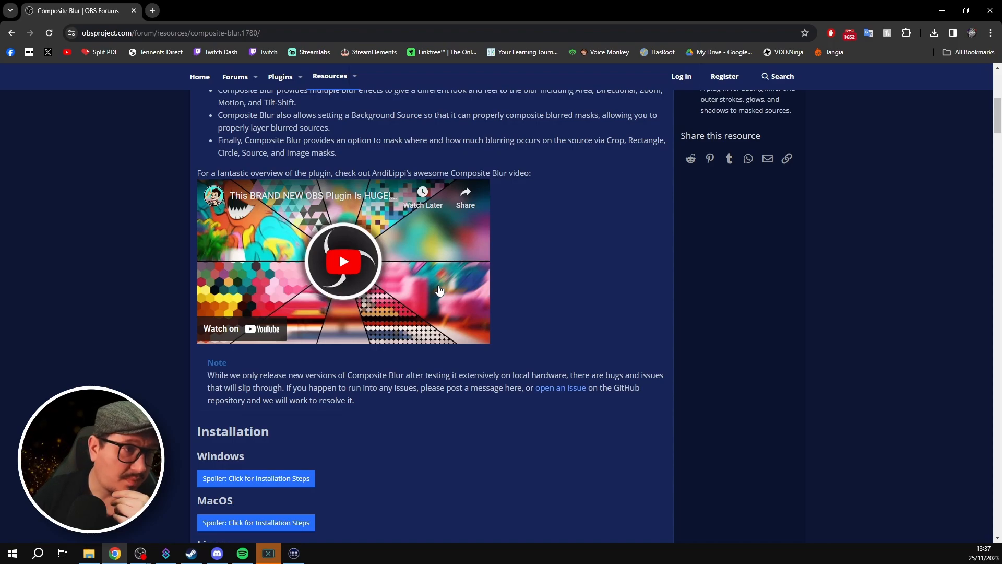
Examine the Composite Blur resource page, including the Windows installation steps and the blur and mask option descriptions
{"action": "scroll", "coordinate": [440, 291], "scroll_direction": "down", "scroll_amount": 4}
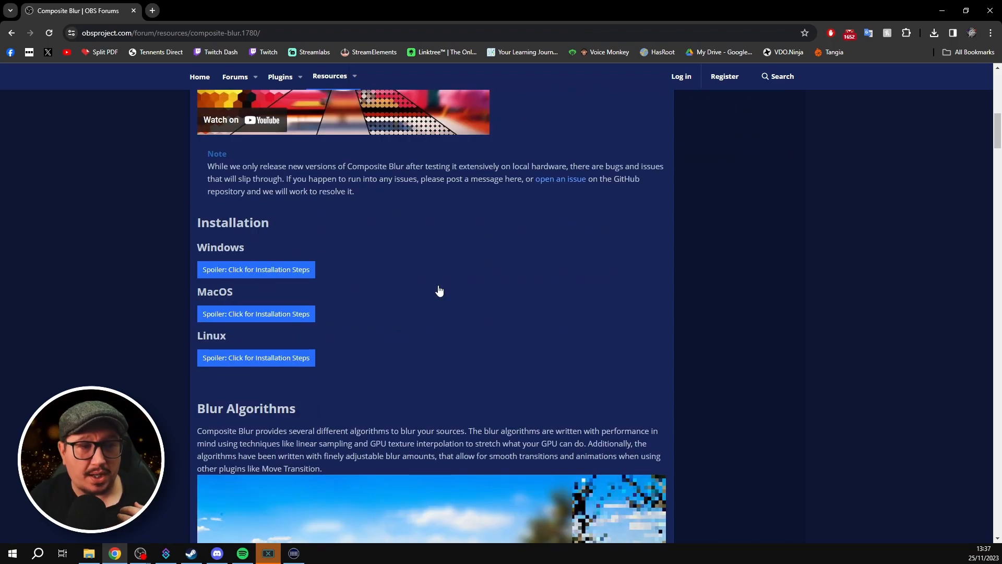
{"action": "left_click", "coordinate": [242, 272]}
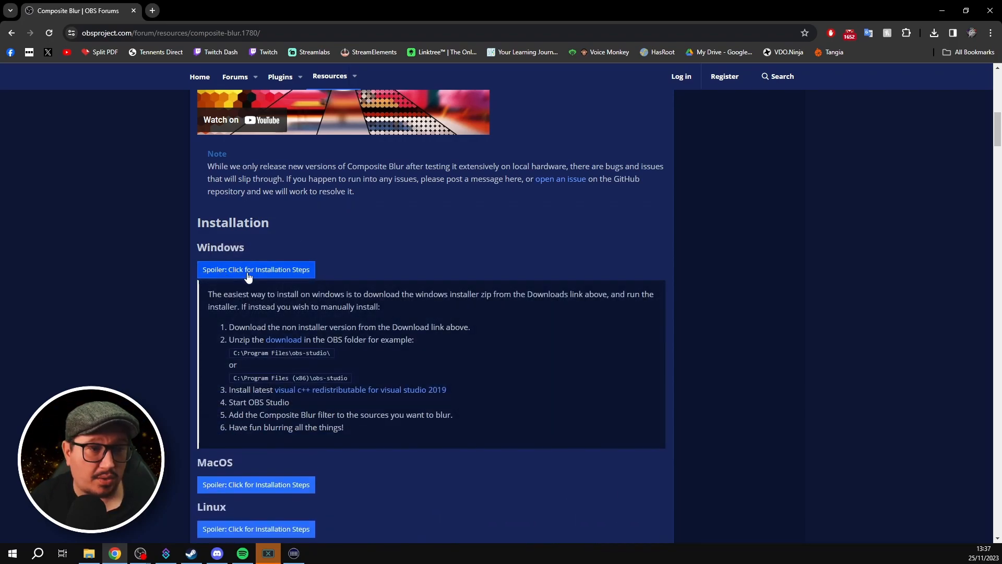
{"action": "scroll", "coordinate": [248, 276], "scroll_direction": "down", "scroll_amount": 1}
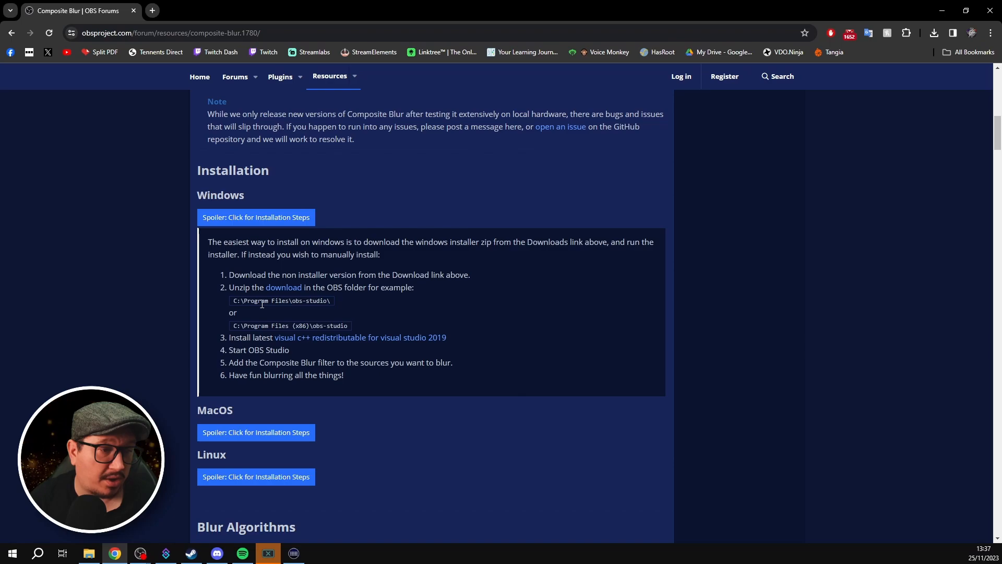
{"action": "scroll", "coordinate": [262, 304], "scroll_direction": "down", "scroll_amount": 20}
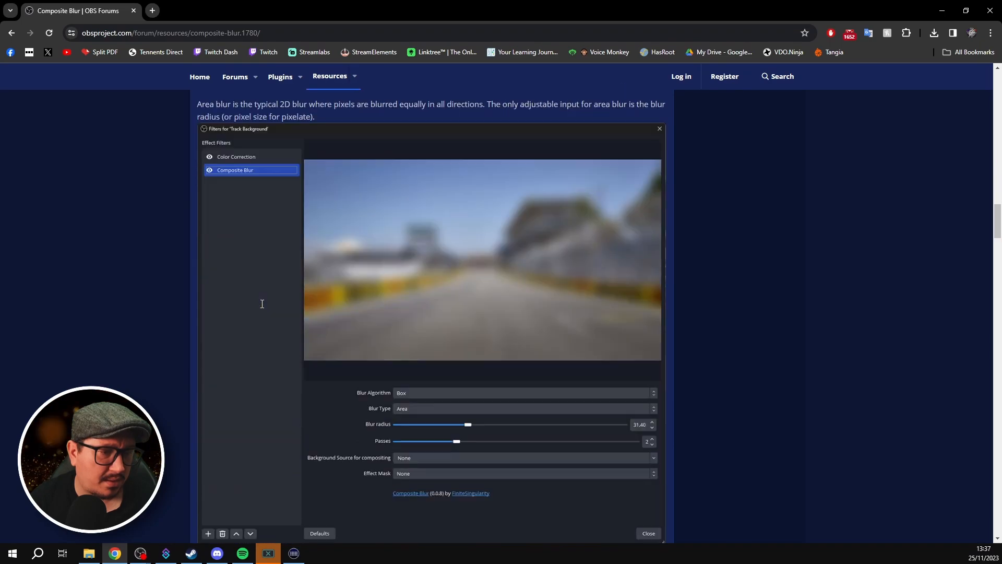
{"action": "scroll", "coordinate": [262, 303], "scroll_direction": "down", "scroll_amount": 20}
{"action": "scroll", "coordinate": [262, 308], "scroll_direction": "down", "scroll_amount": 20}
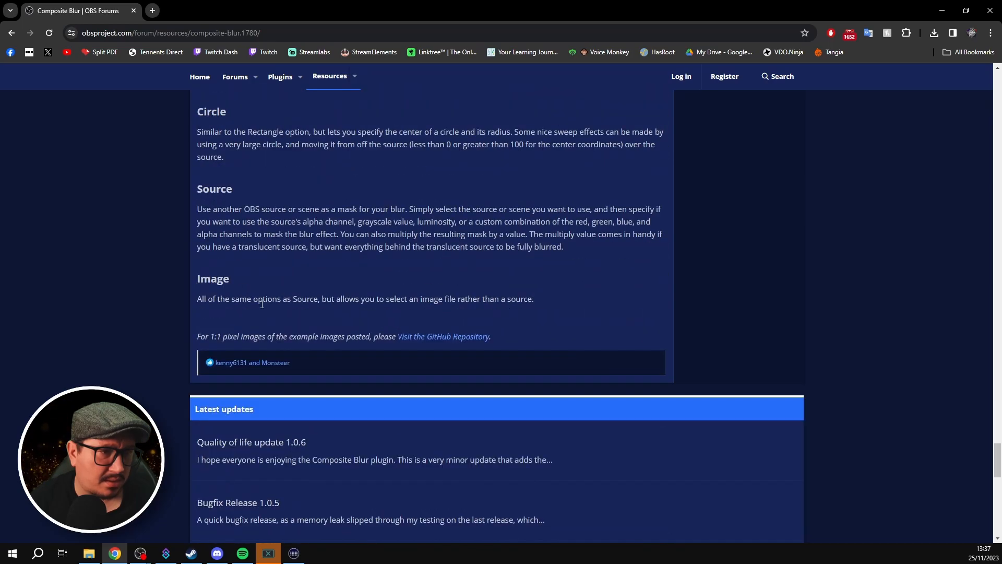
{"action": "scroll", "coordinate": [262, 304], "scroll_direction": "down", "scroll_amount": 5}
{"action": "scroll", "coordinate": [262, 304], "scroll_direction": "up", "scroll_amount": 5}
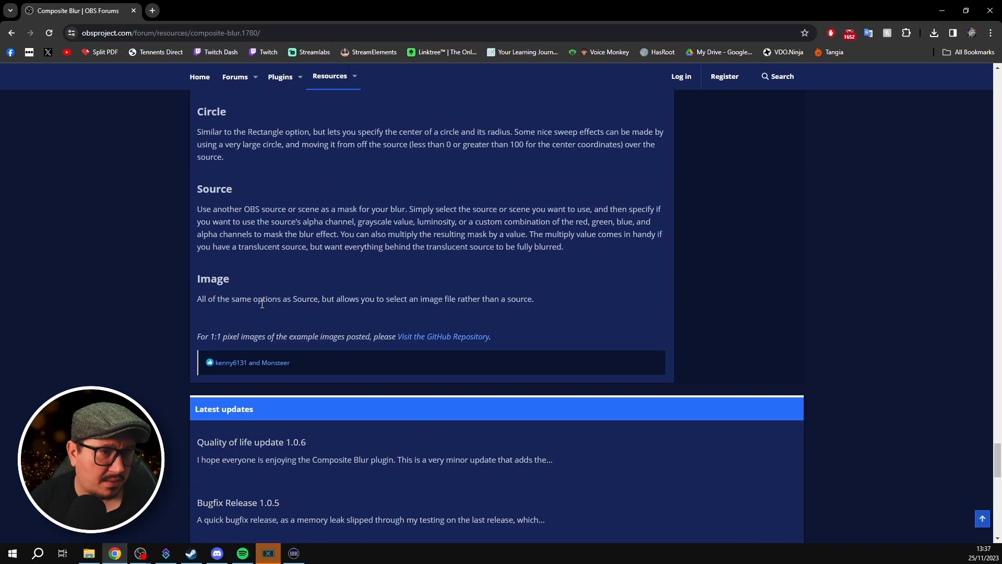
{"action": "scroll", "coordinate": [262, 304], "scroll_direction": "up", "scroll_amount": 20}
{"action": "scroll", "coordinate": [263, 303], "scroll_direction": "up", "scroll_amount": 15}
{"action": "scroll", "coordinate": [262, 304], "scroll_direction": "up", "scroll_amount": 20}
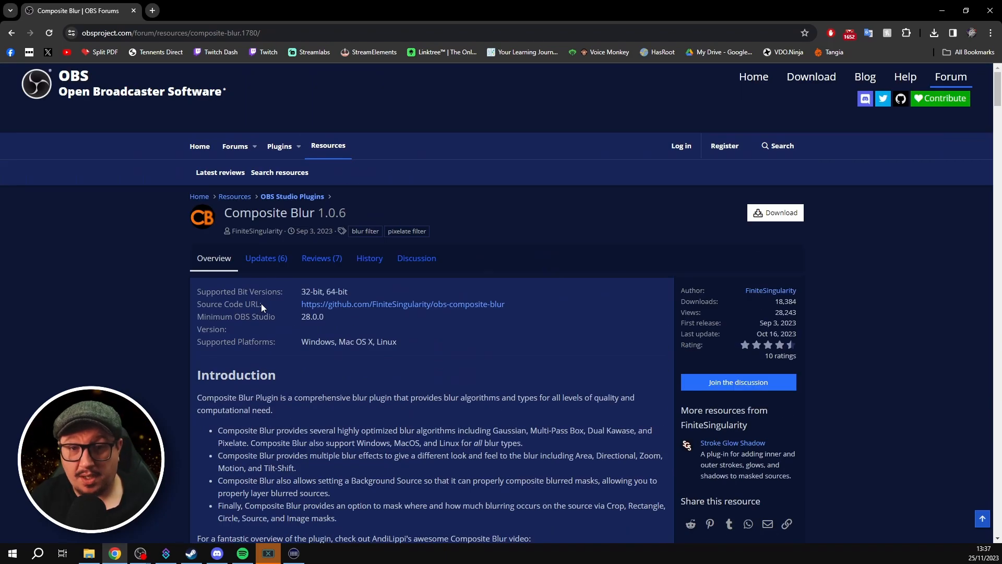
Download obs-composite-blur-1.0.6-windows-installer.zip and open the archive to view its contents
{"action": "left_click", "coordinate": [766, 214]}
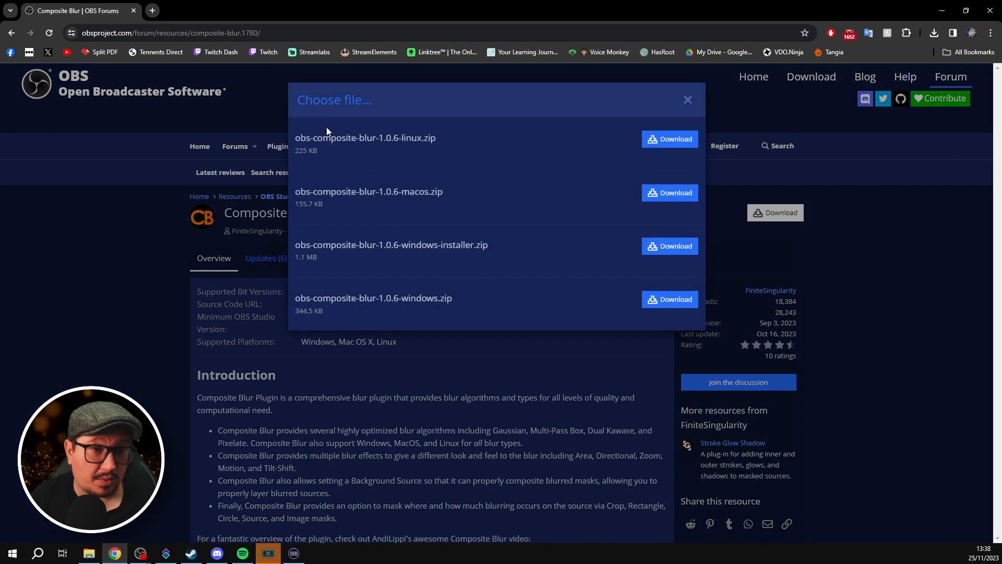
{"action": "left_click", "coordinate": [670, 247]}
{"action": "left_click", "coordinate": [933, 35]}
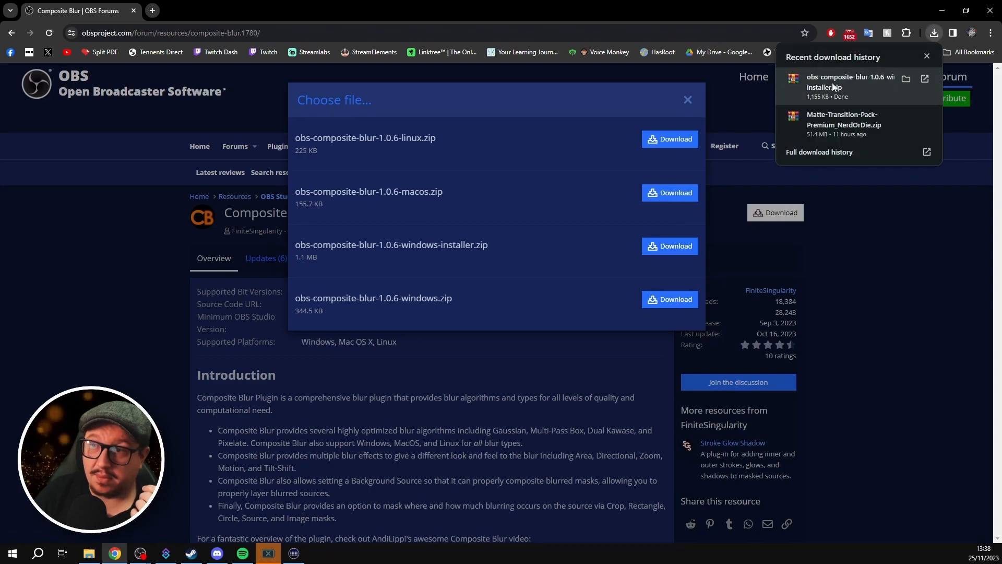
{"action": "left_click", "coordinate": [834, 87]}
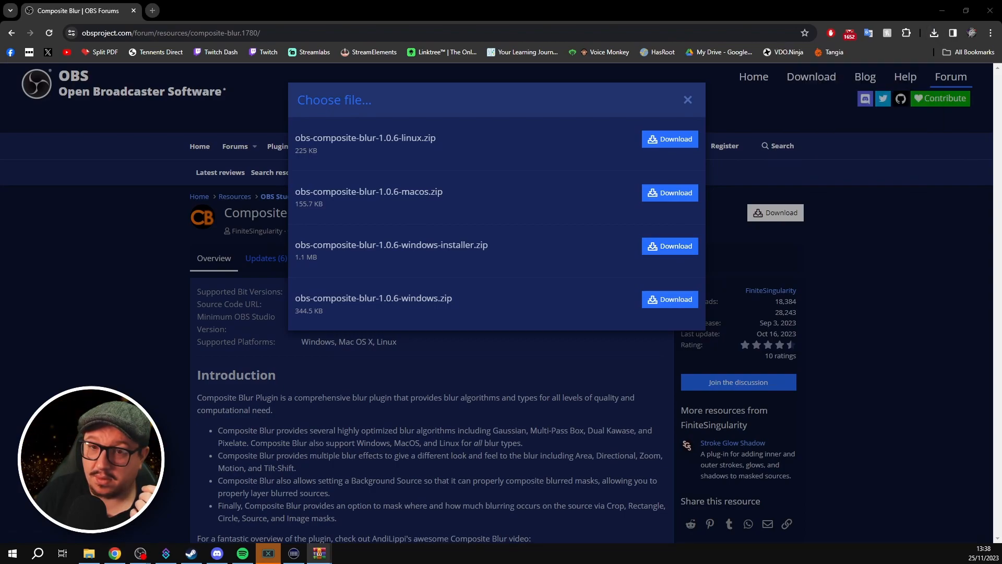
{"action": "key", "text": "alt+Tab"}
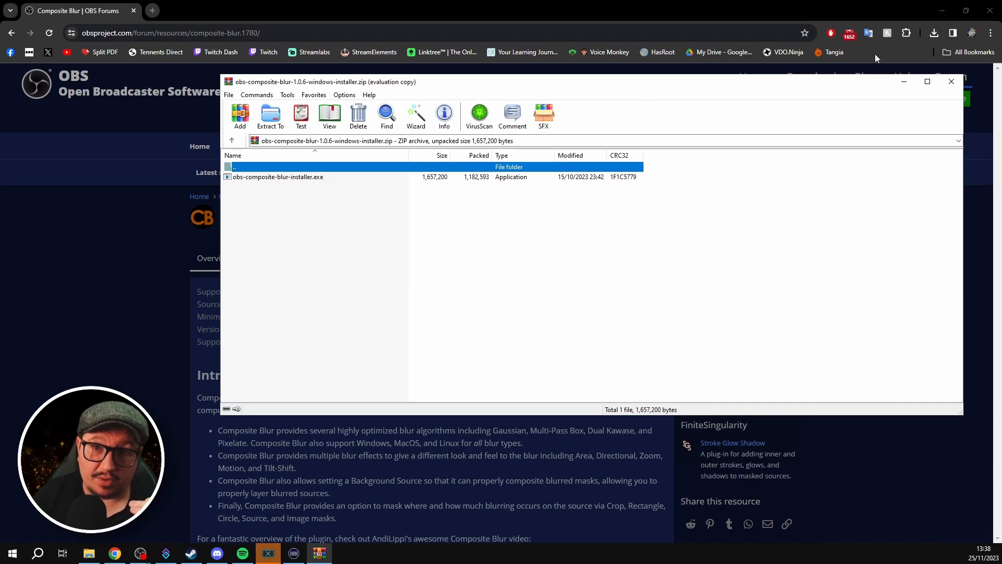
{"action": "left_click", "coordinate": [952, 83]}
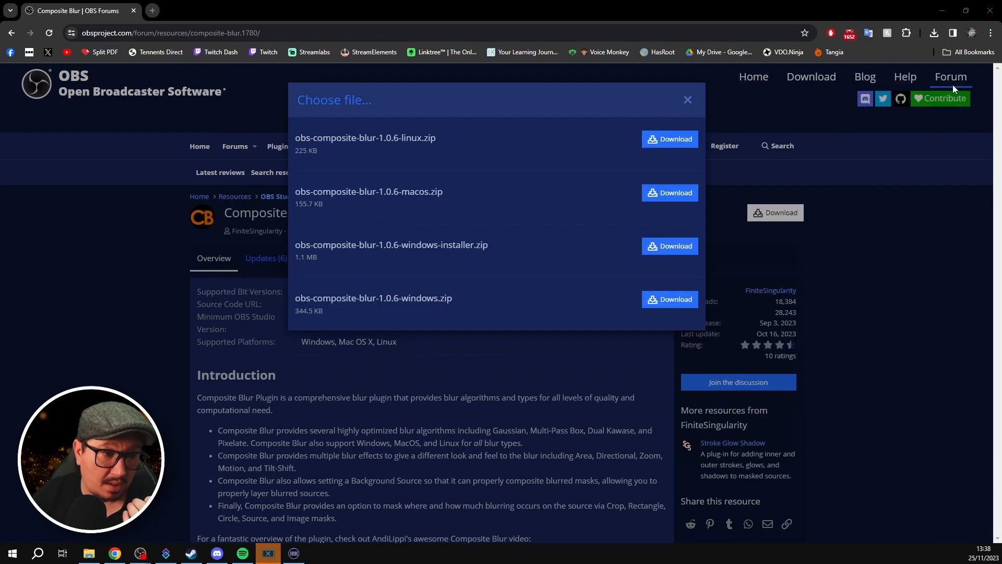
Switch to OBS and duplicate the existing scene under the name Game Play Blur
{"action": "left_click", "coordinate": [945, 15]}
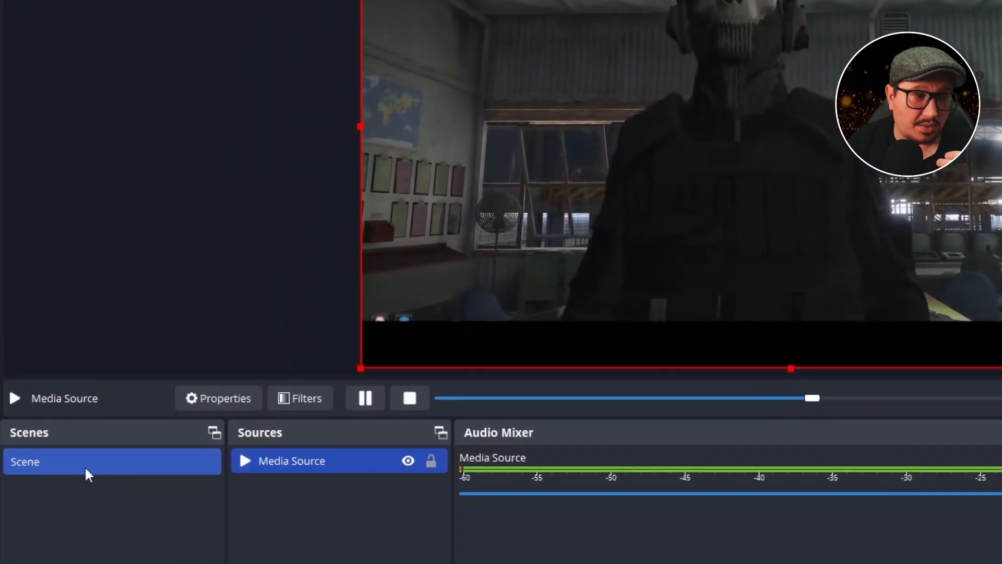
{"action": "right_click", "coordinate": [76, 468]}
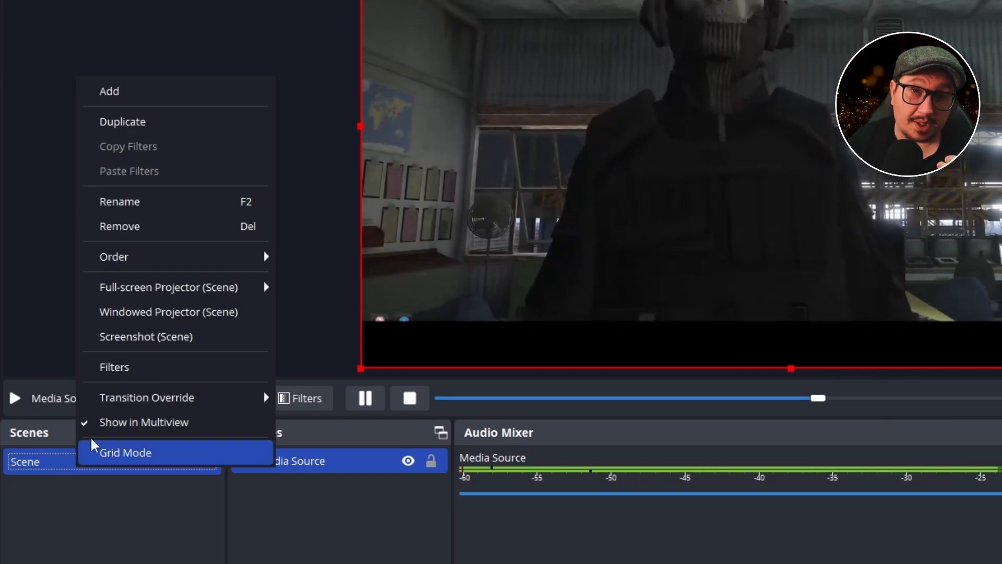
{"action": "left_click", "coordinate": [172, 123]}
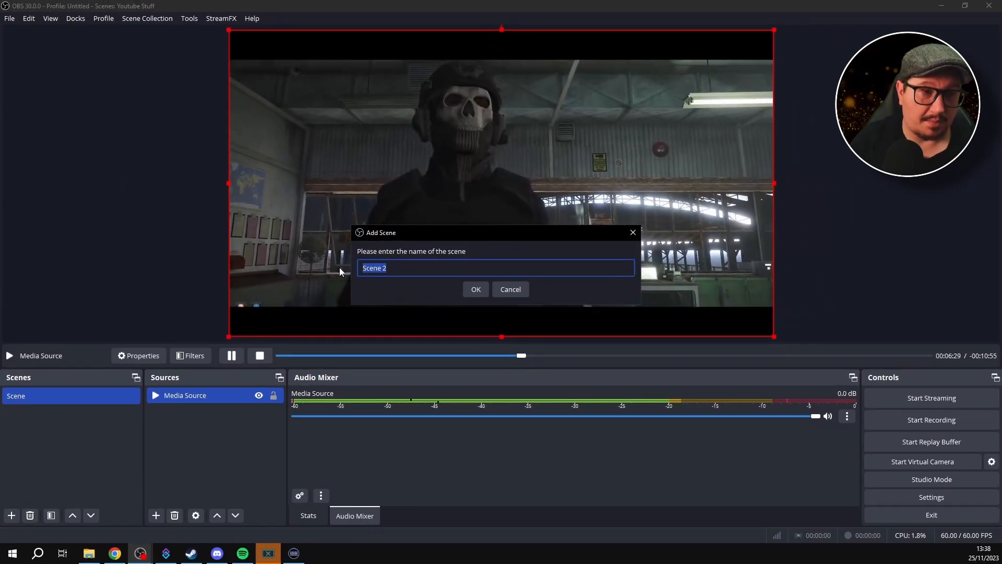
{"action": "type", "text": "Game Play "}
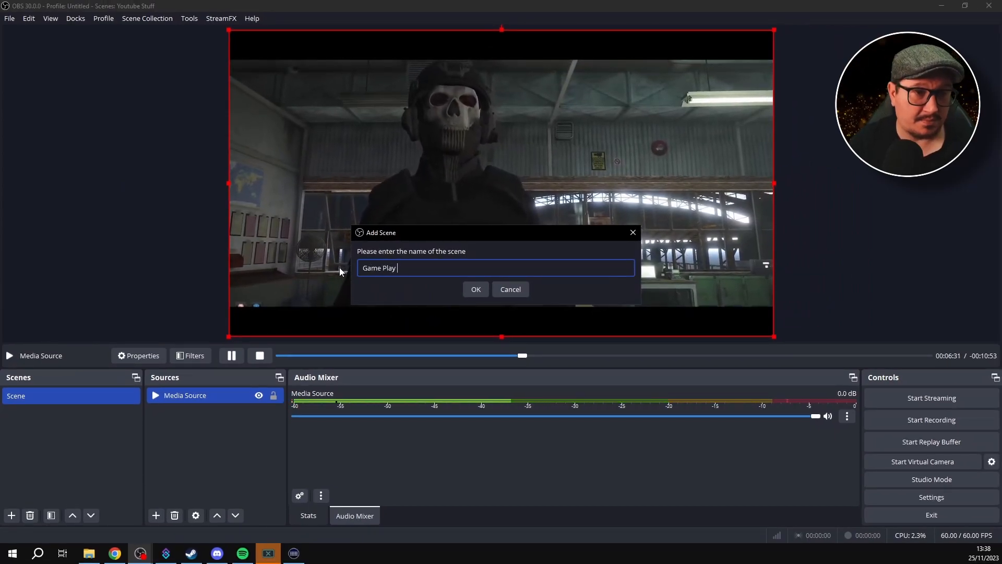
{"action": "type", "text": "Blur"}
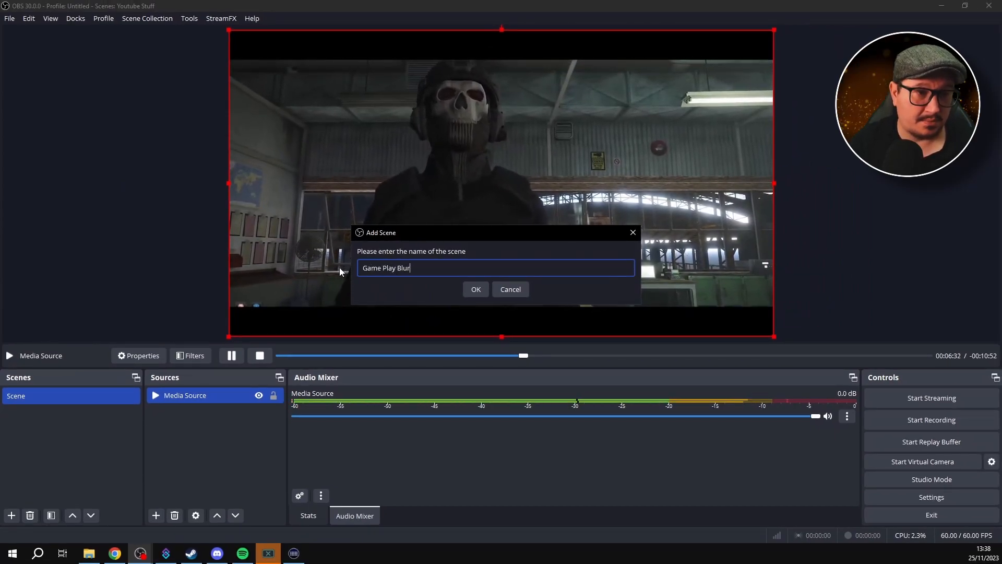
{"action": "left_click", "coordinate": [476, 290]}
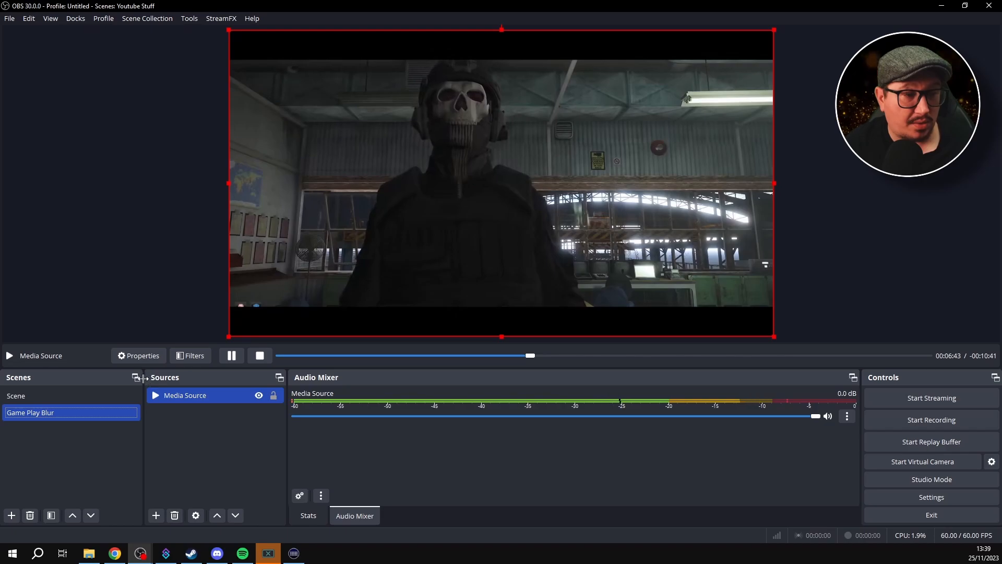
Compare the original scene with the Game Play Blur scene by switching back and forth between them
{"action": "left_click", "coordinate": [99, 411]}
{"action": "left_click", "coordinate": [49, 397]}
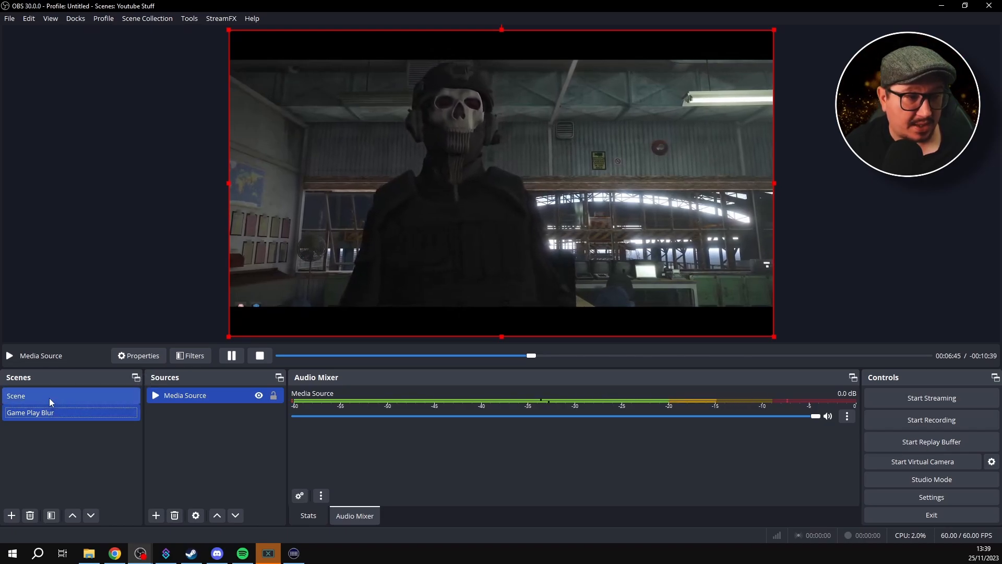
{"action": "left_click", "coordinate": [52, 413]}
{"action": "left_click", "coordinate": [53, 399]}
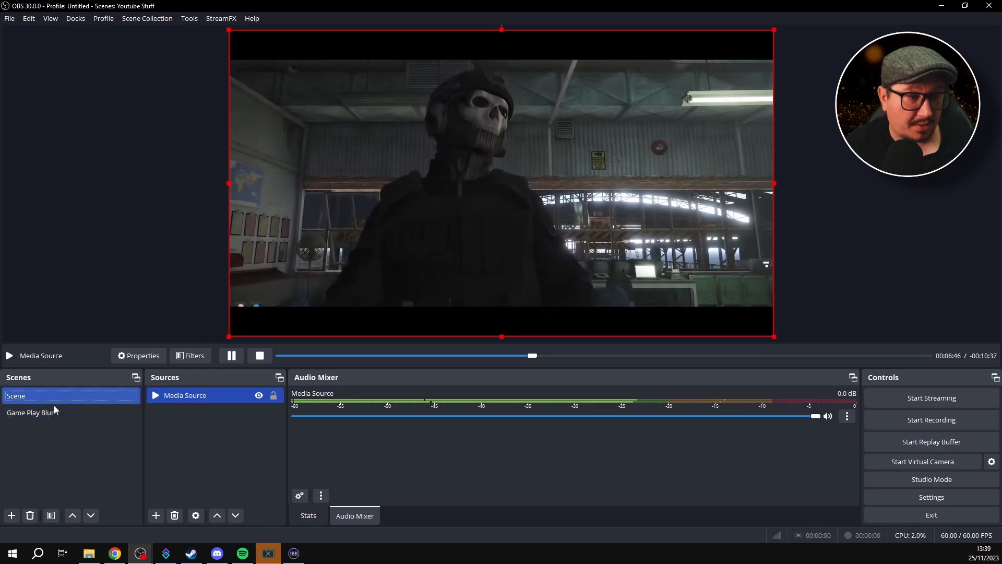
{"action": "left_click", "coordinate": [55, 414]}
{"action": "left_click", "coordinate": [55, 400]}
{"action": "left_click", "coordinate": [55, 415]}
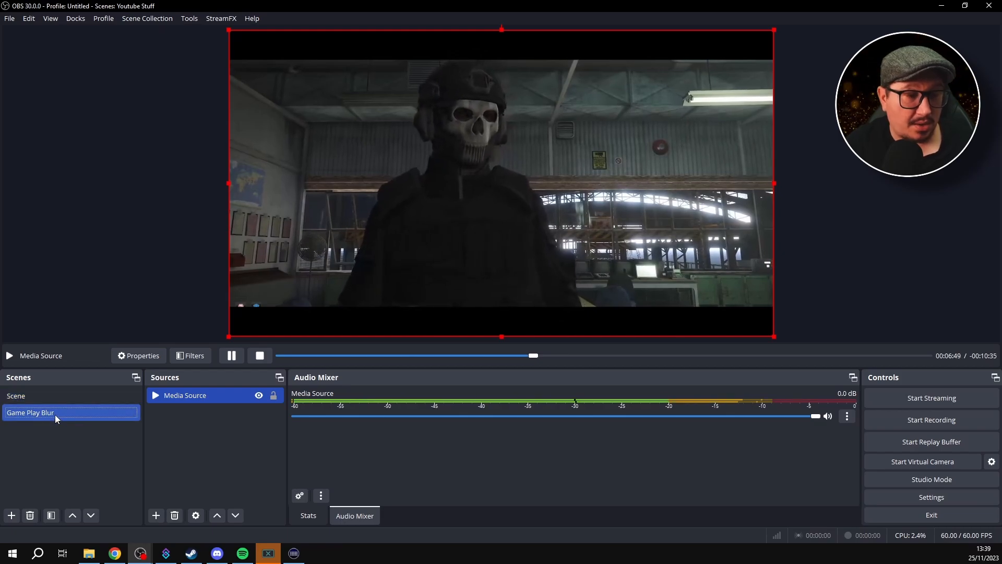
{"action": "left_click", "coordinate": [156, 516]}
{"action": "left_click", "coordinate": [98, 479]}
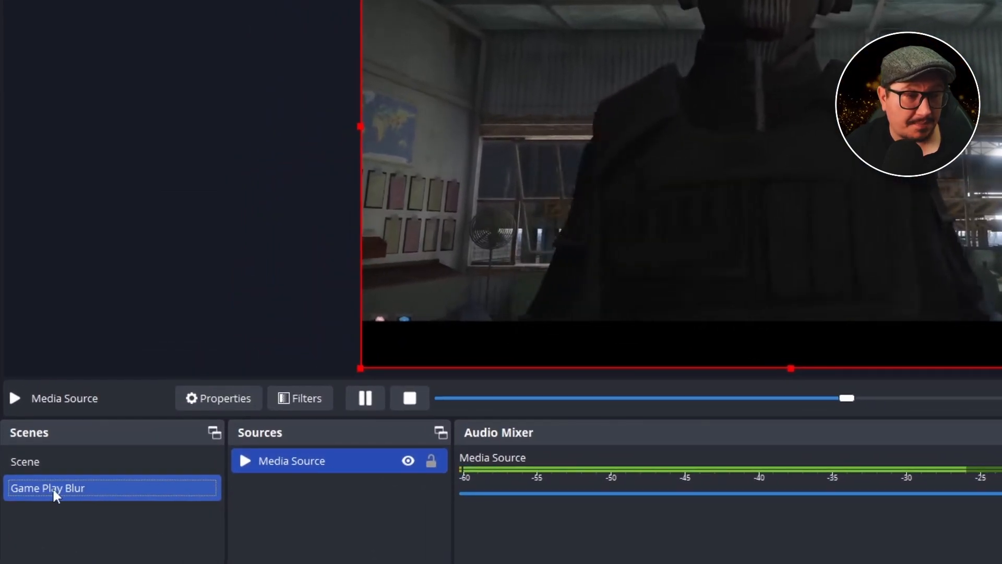
Add a Composite Blur effect filter to the Game Play Blur scene, keeping the default filter name
{"action": "right_click", "coordinate": [52, 487]}
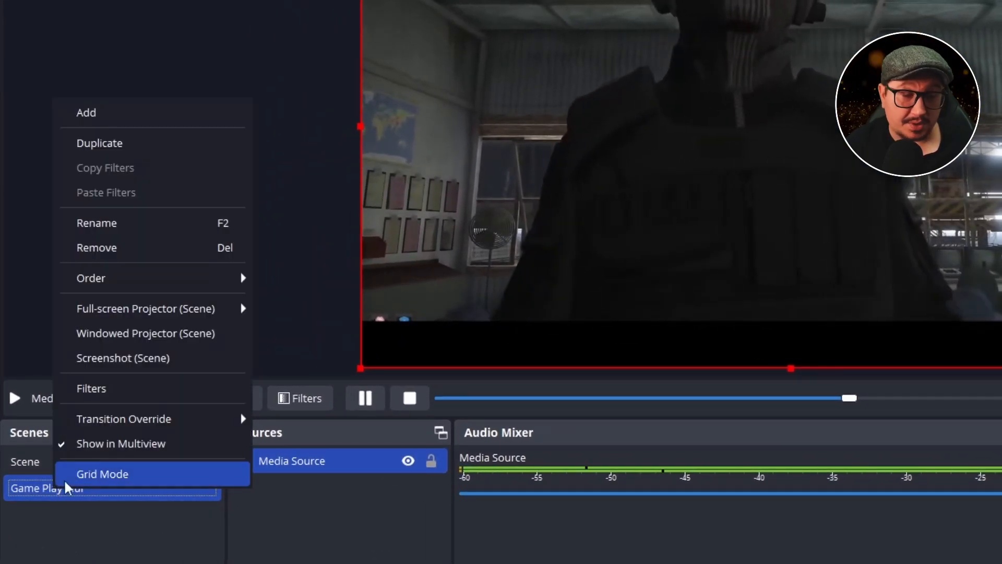
{"action": "left_click", "coordinate": [119, 387]}
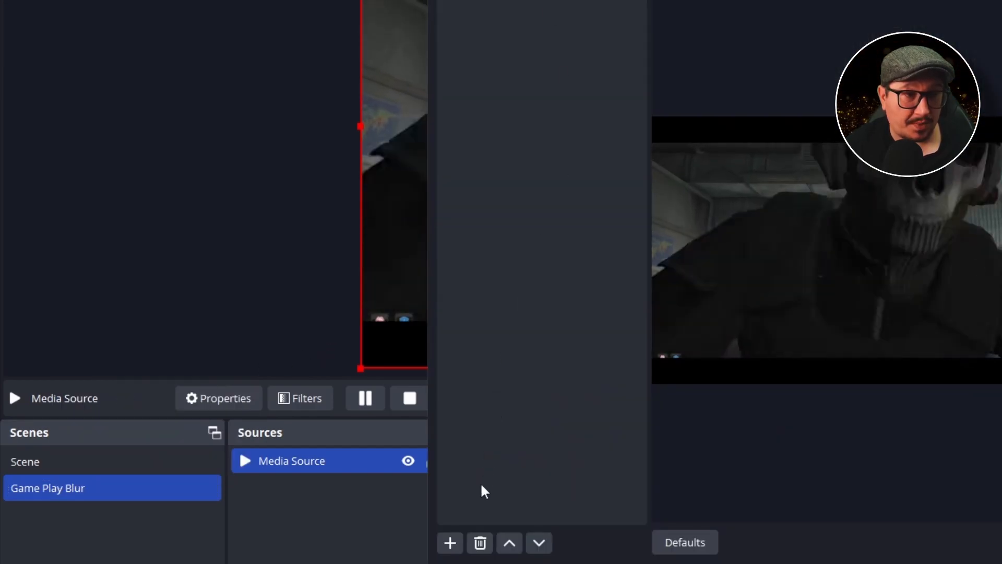
{"action": "left_click", "coordinate": [450, 551]}
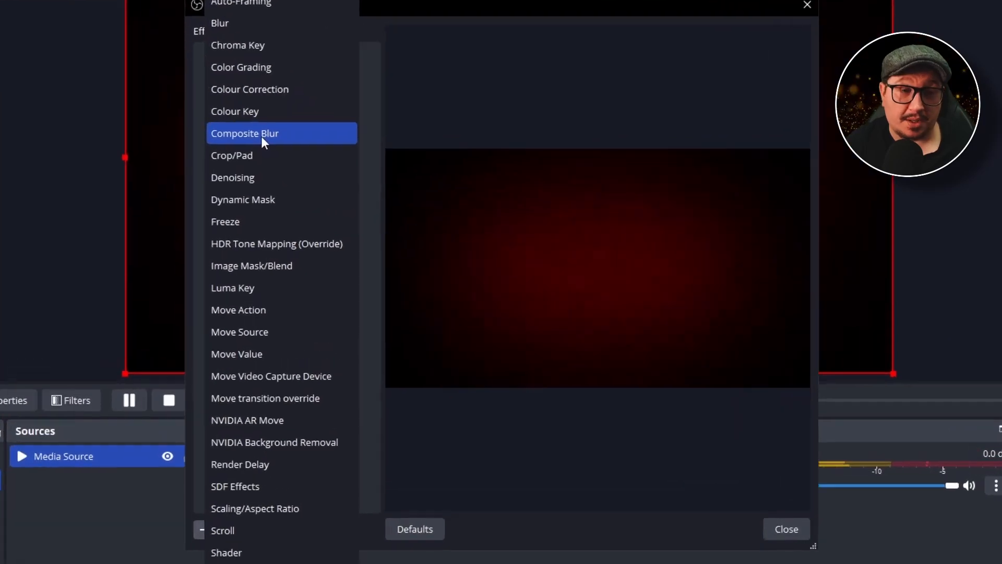
{"action": "left_click", "coordinate": [325, 167]}
{"action": "left_click", "coordinate": [466, 303]}
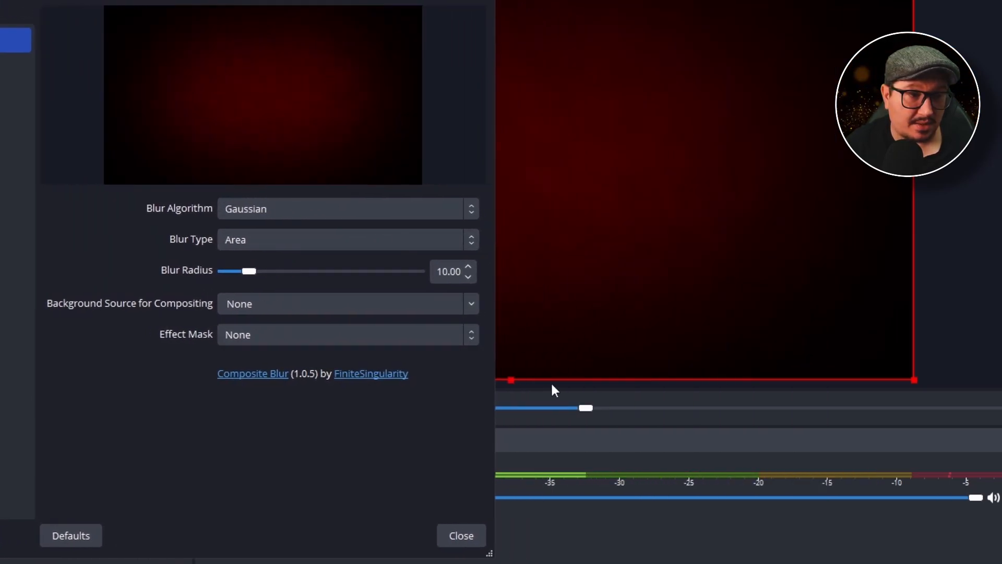
Skip the media source forward and set the Composite Blur radius to 10.30
{"action": "left_click_drag", "start_coordinate": [588, 408], "coordinate": [665, 407]}
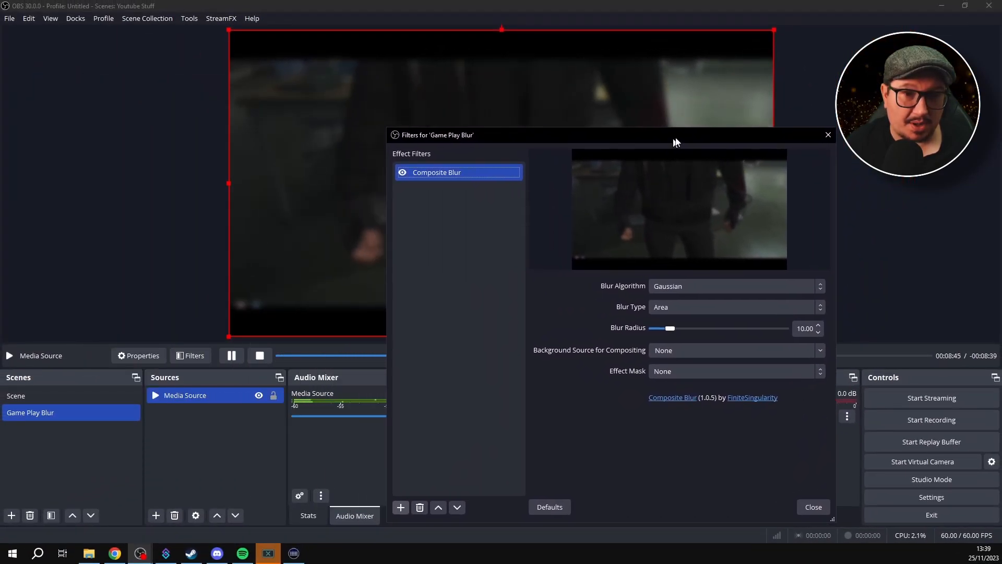
{"action": "left_click_drag", "start_coordinate": [676, 142], "coordinate": [810, 87]}
{"action": "mouse_move", "coordinate": [812, 271]}
{"action": "left_mouse_down"}
{"action": "mouse_move", "coordinate": [793, 273]}
{"action": "mouse_move", "coordinate": [841, 275]}
{"action": "mouse_move", "coordinate": [788, 273]}
{"action": "mouse_move", "coordinate": [829, 273]}
{"action": "mouse_move", "coordinate": [814, 276]}
{"action": "left_mouse_up"}
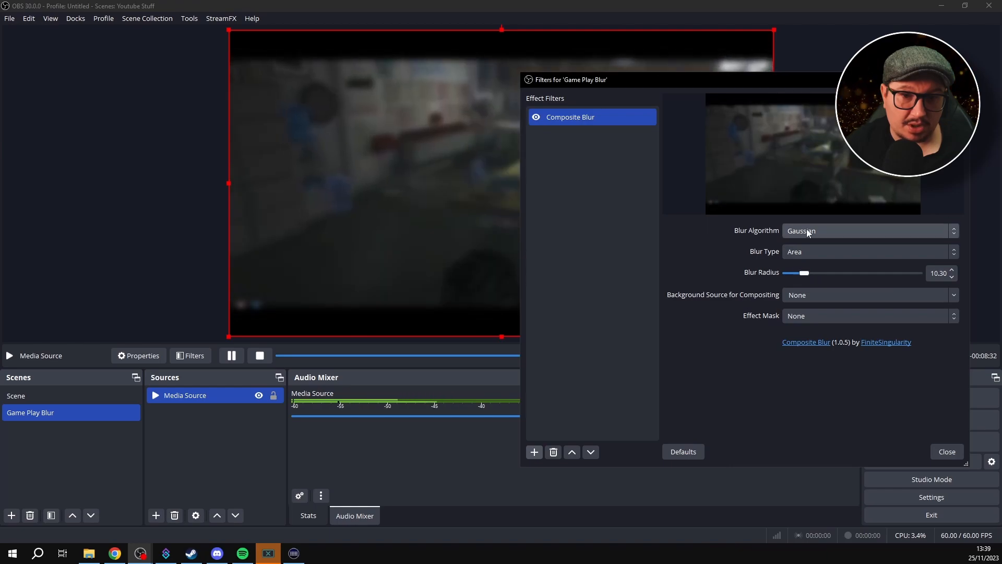
Try the Box blur algorithm and replace it with Pixelate at a pixel size of 31.50
{"action": "left_click", "coordinate": [807, 232]}
{"action": "left_click", "coordinate": [804, 254]}
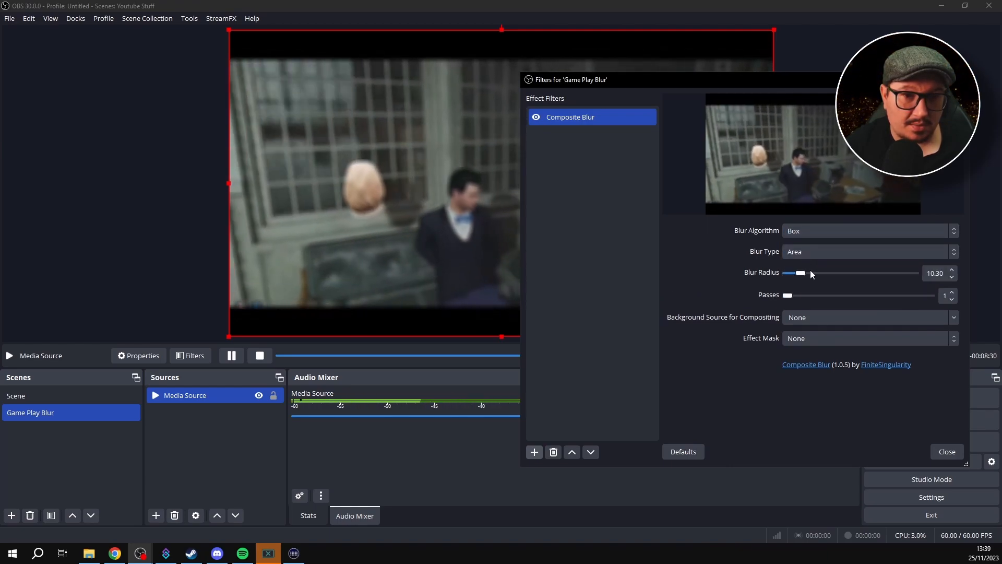
{"action": "left_click", "coordinate": [820, 236]}
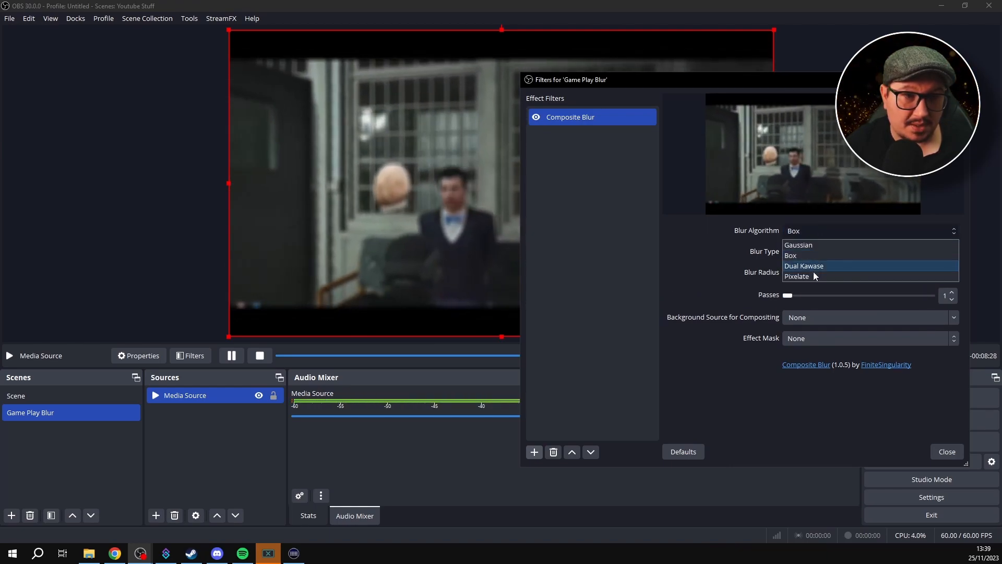
{"action": "left_click", "coordinate": [813, 276]}
{"action": "left_click_drag", "start_coordinate": [790, 277], "coordinate": [792, 278]}
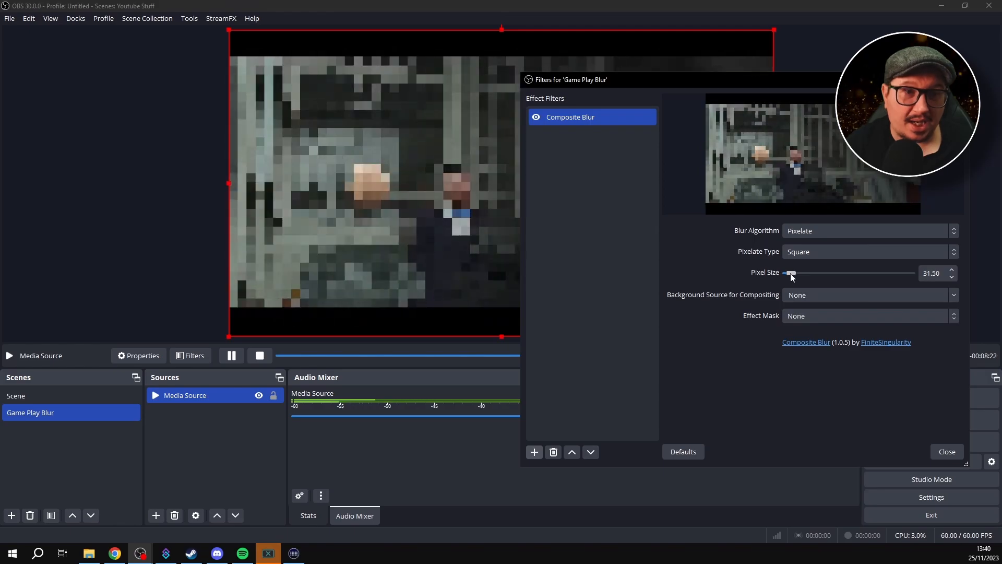
Try the Hexagonal pixelate type with a pixel size of 18.40 and change the type to Circle
{"action": "left_click_drag", "start_coordinate": [712, 85], "coordinate": [676, 85]}
{"action": "left_click", "coordinate": [782, 250]}
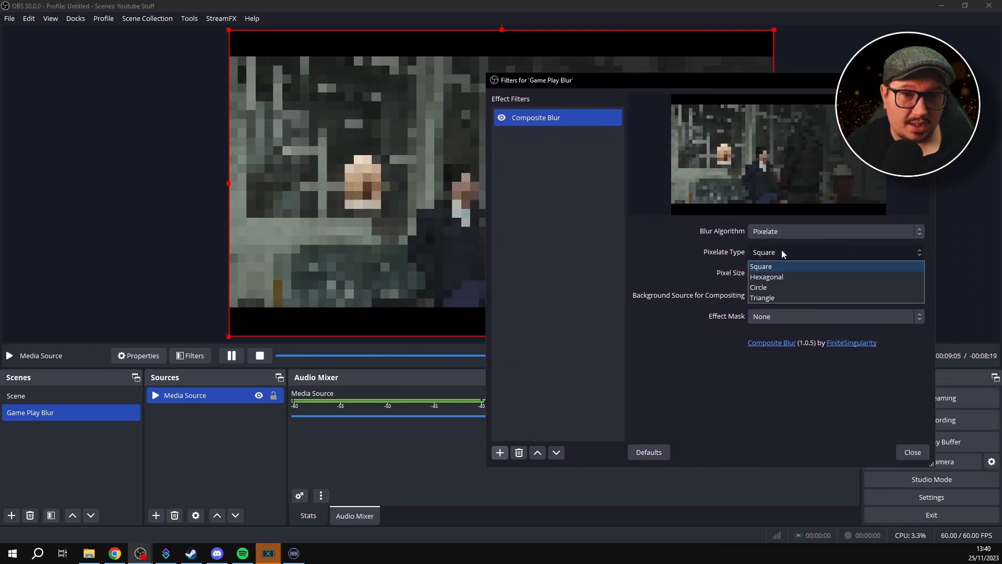
{"action": "left_click", "coordinate": [779, 277]}
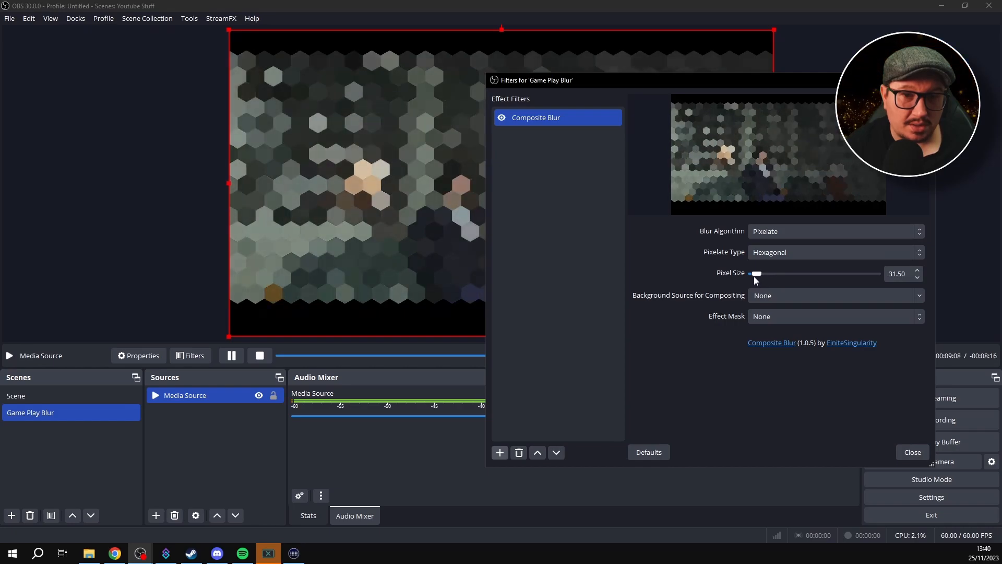
{"action": "left_click_drag", "start_coordinate": [753, 281], "coordinate": [752, 280]}
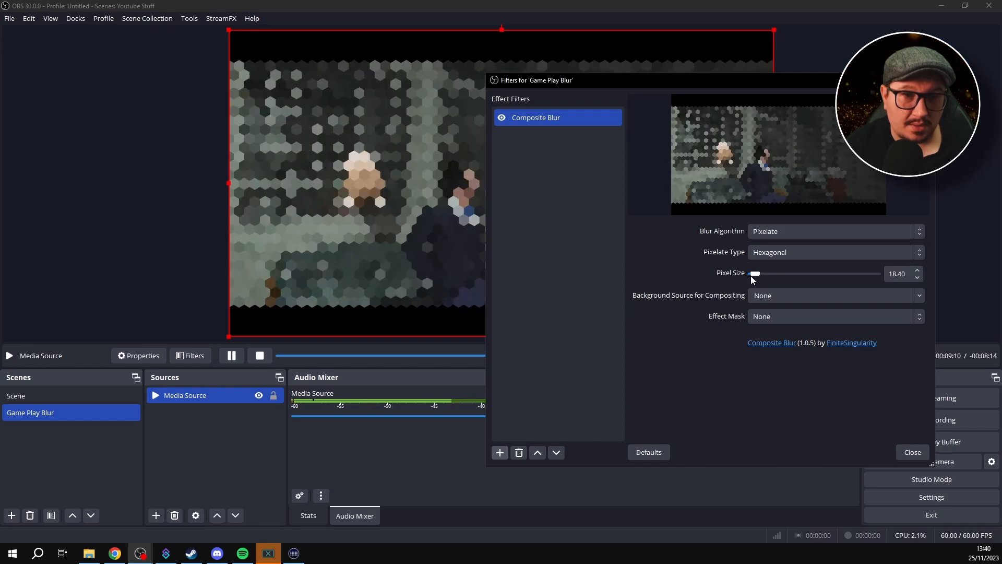
{"action": "left_click", "coordinate": [767, 257]}
{"action": "left_click", "coordinate": [771, 286]}
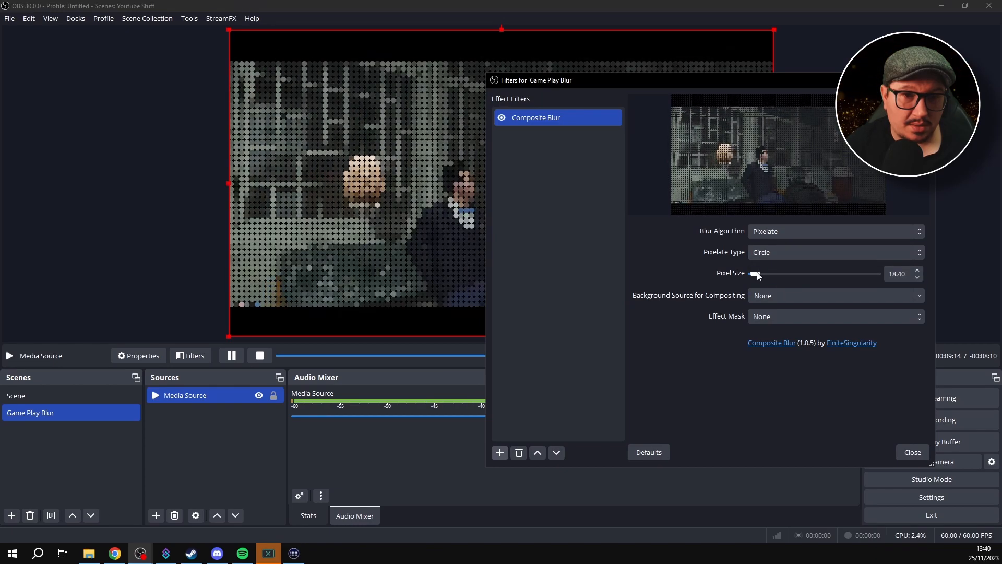
Set the pixel size to 31.50, change the Pixelate type to Triangle and close the filter settings
{"action": "left_click_drag", "start_coordinate": [758, 276], "coordinate": [761, 277]}
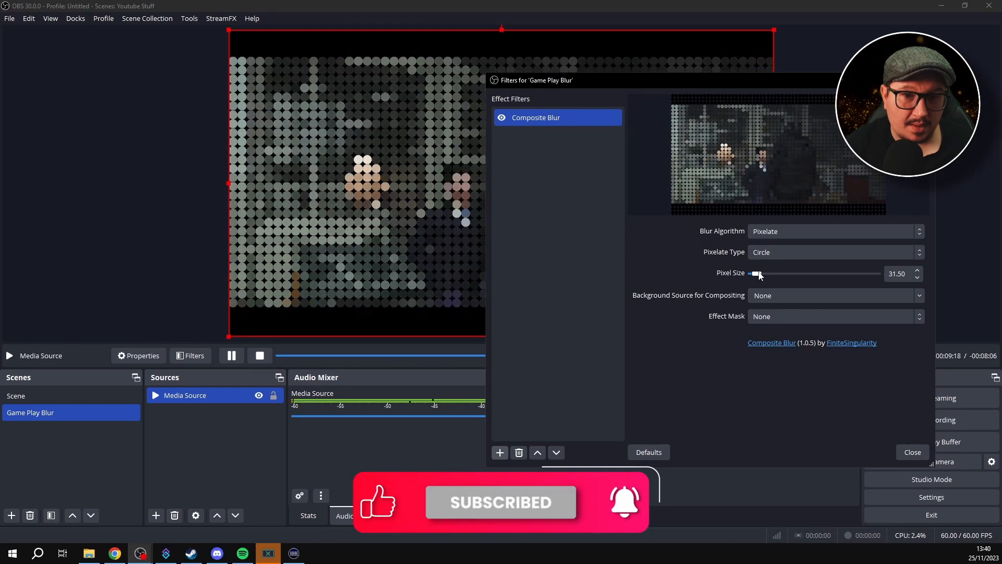
{"action": "left_click", "coordinate": [773, 253]}
{"action": "left_click", "coordinate": [765, 298]}
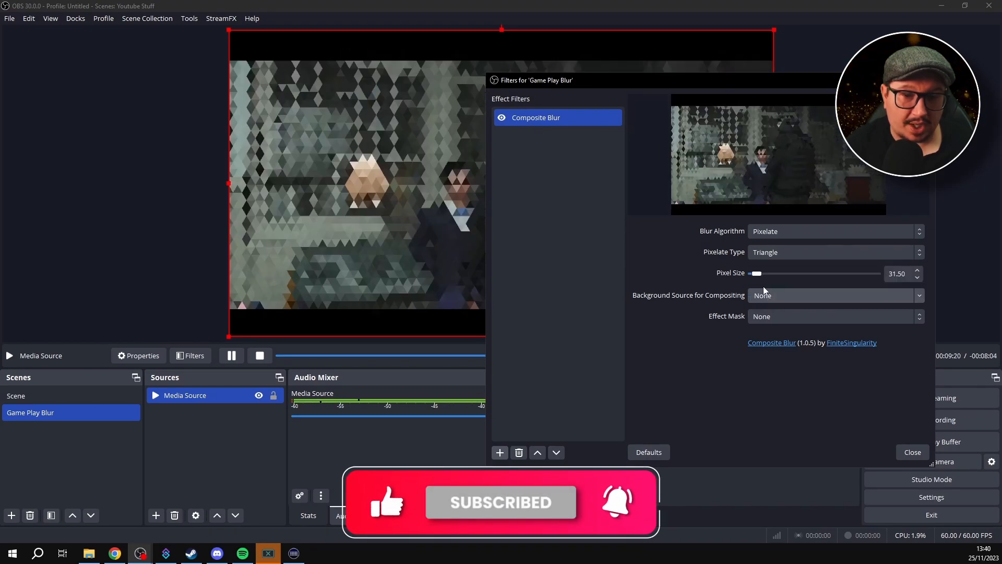
{"action": "left_click", "coordinate": [900, 453]}
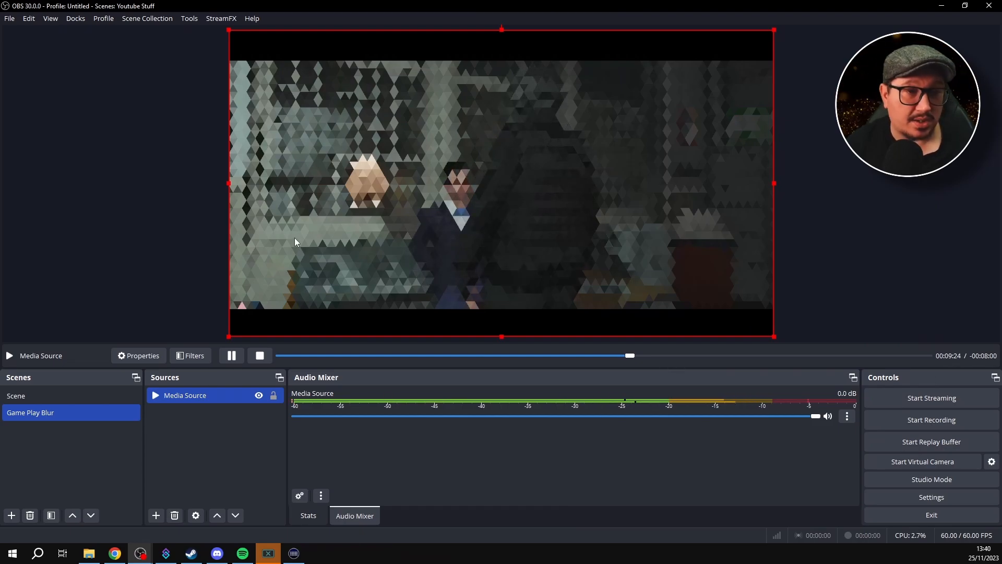
Switch between Scene and Game Play Blur to compare the clear and pixelated gameplay, ending on Scene
{"action": "left_click", "coordinate": [85, 398]}
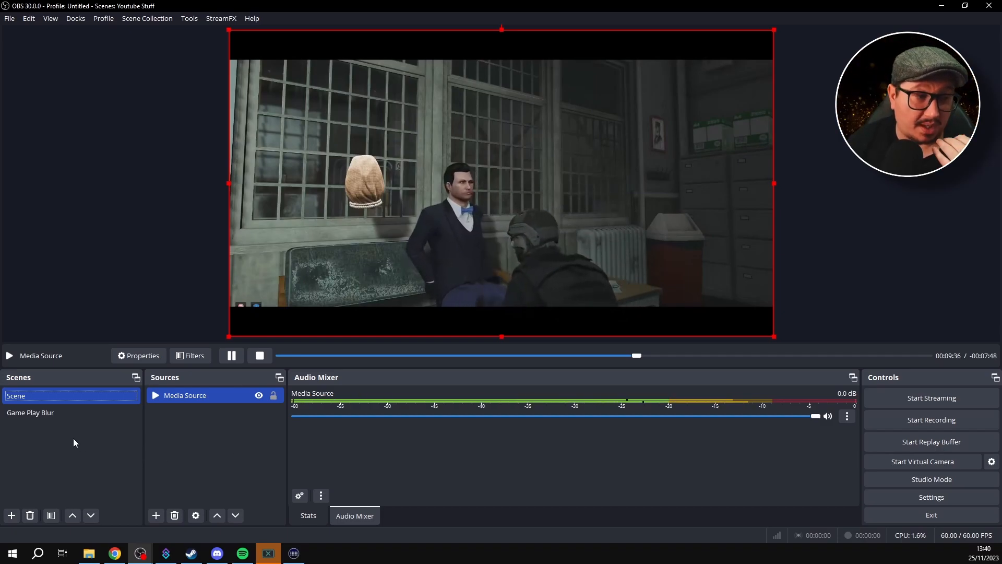
{"action": "left_click", "coordinate": [42, 413]}
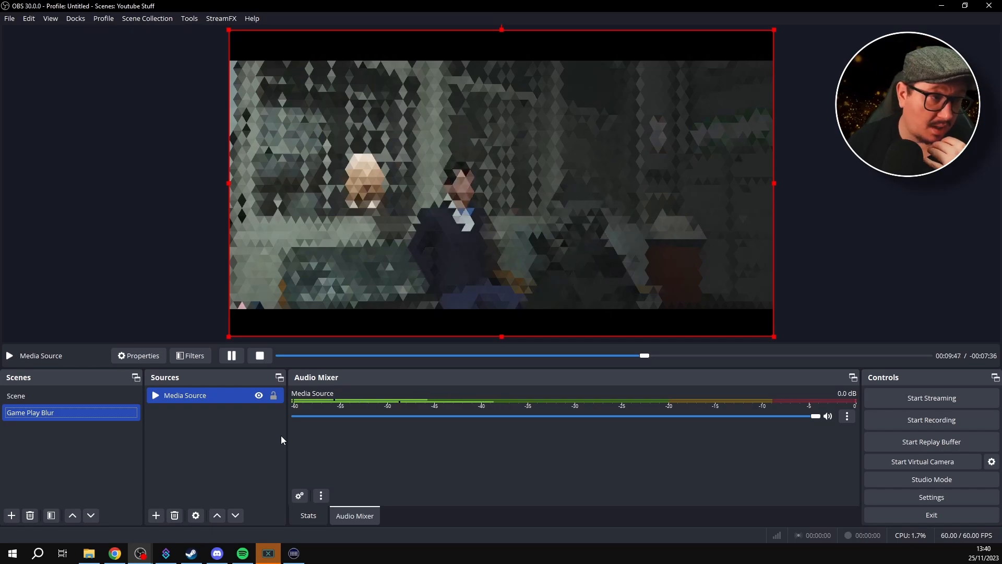
{"action": "left_click", "coordinate": [33, 398]}
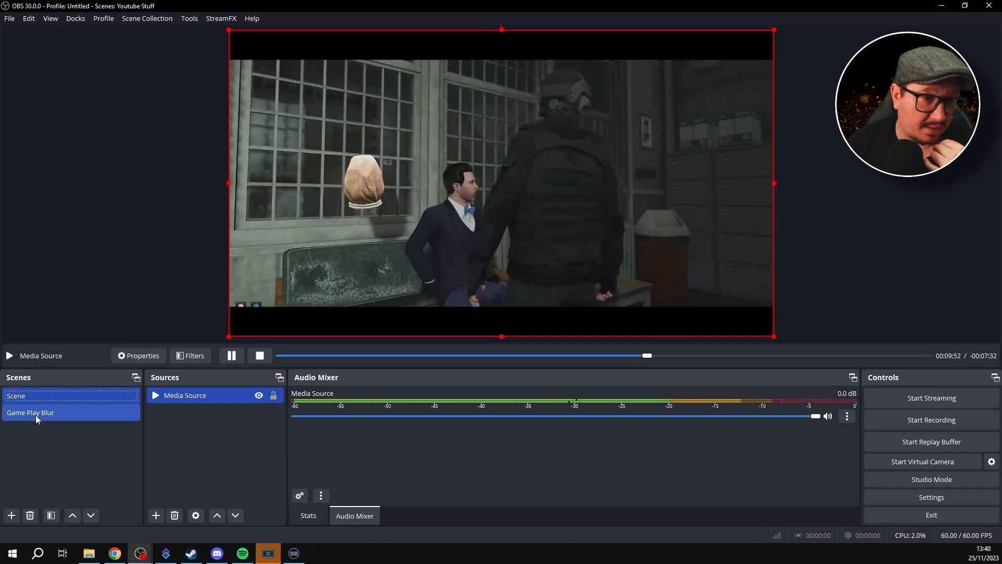
Switch to the Stream Deck app and go to the empty third page of the default profile
{"action": "left_click", "coordinate": [300, 557]}
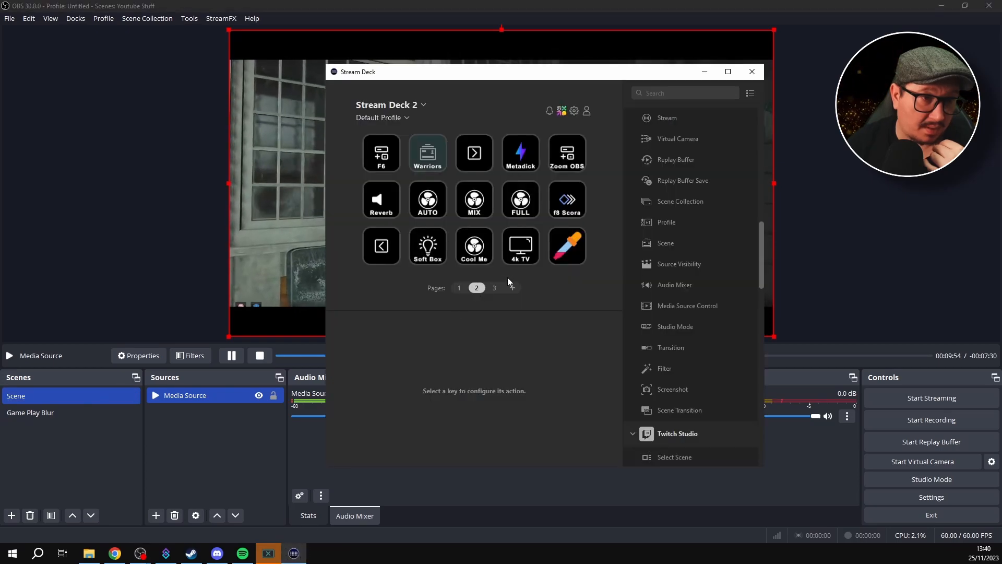
{"action": "double_click", "coordinate": [484, 155]}
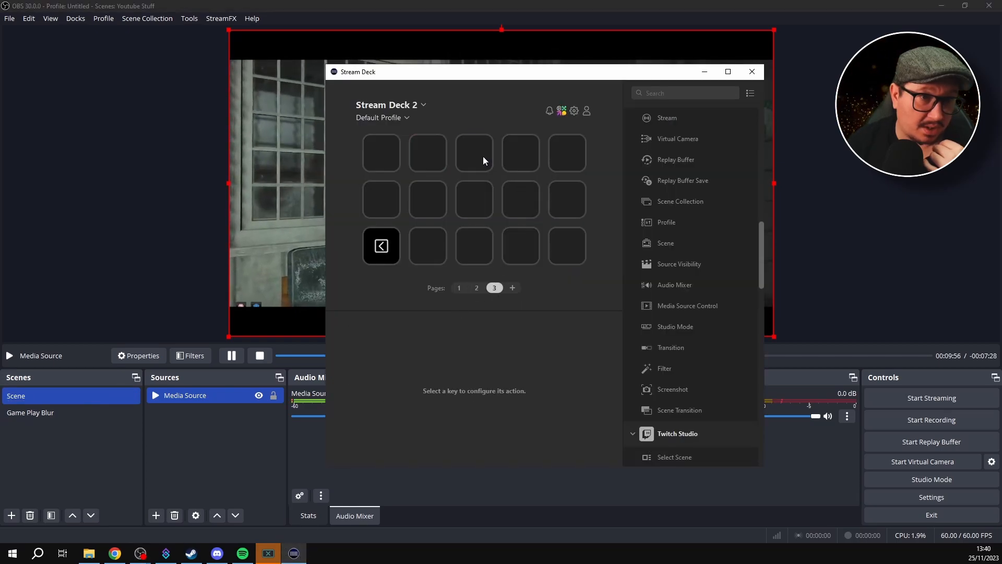
{"action": "left_click_drag", "start_coordinate": [495, 82], "coordinate": [670, 84]}
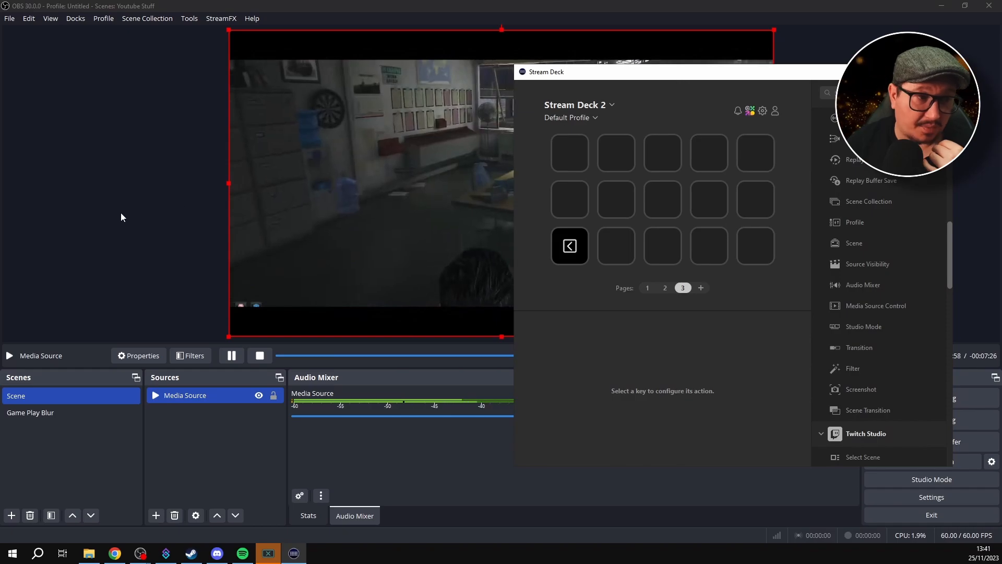
Return to OBS and alternate between the normal and blurred scenes to preview the transition, finishing on Scene
{"action": "left_click", "coordinate": [121, 212]}
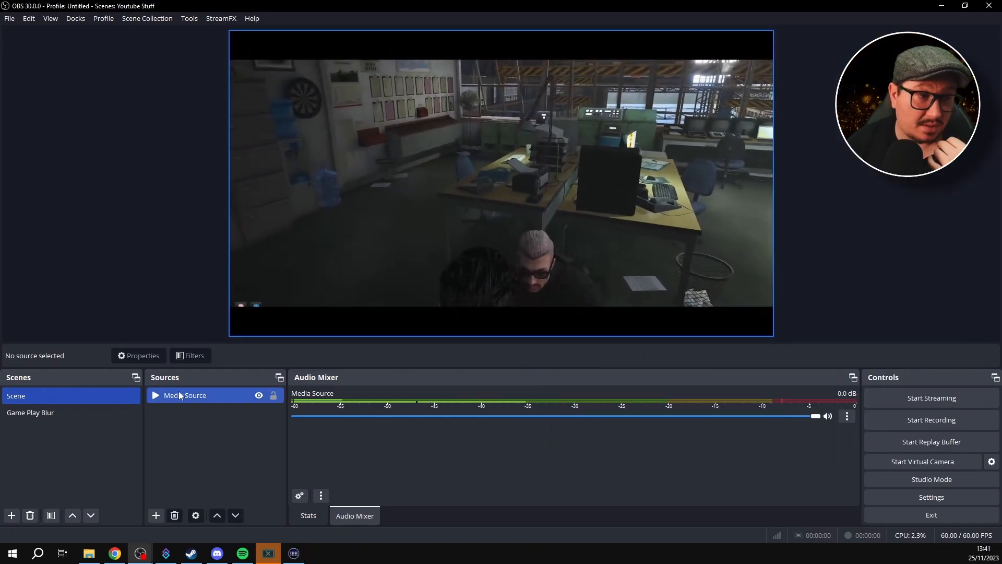
{"action": "left_click", "coordinate": [58, 413]}
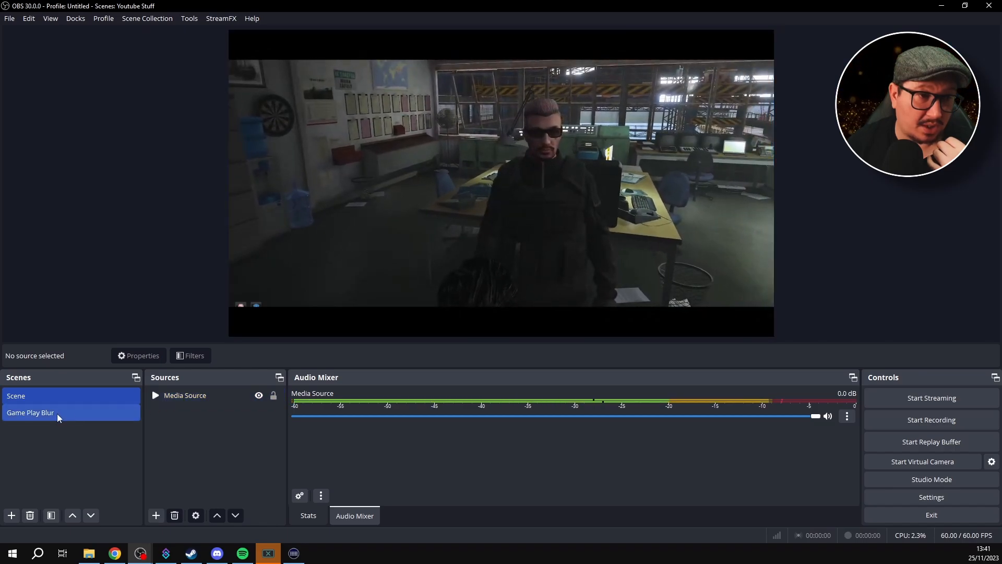
{"action": "left_click", "coordinate": [56, 396]}
{"action": "left_click", "coordinate": [61, 414]}
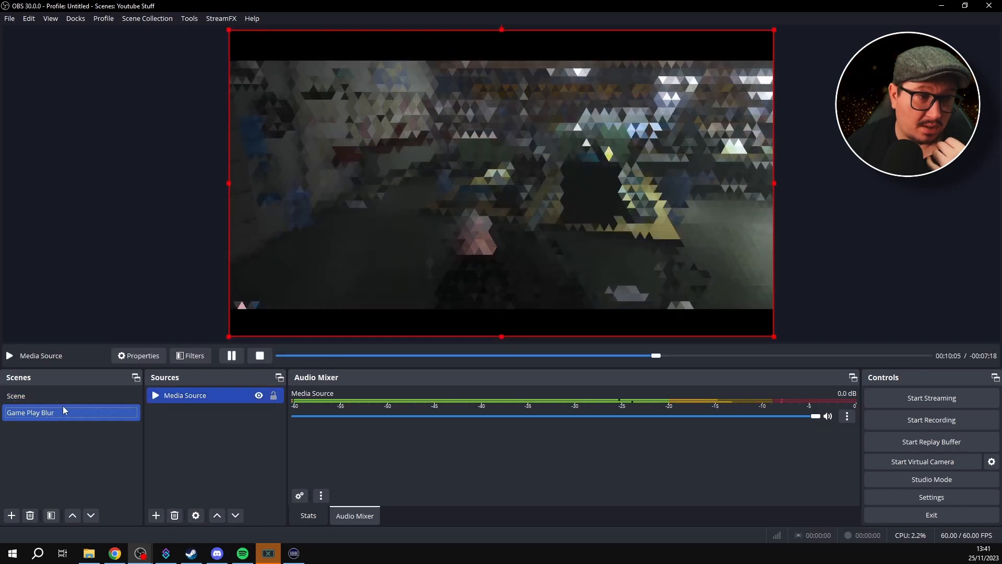
{"action": "left_click", "coordinate": [67, 399]}
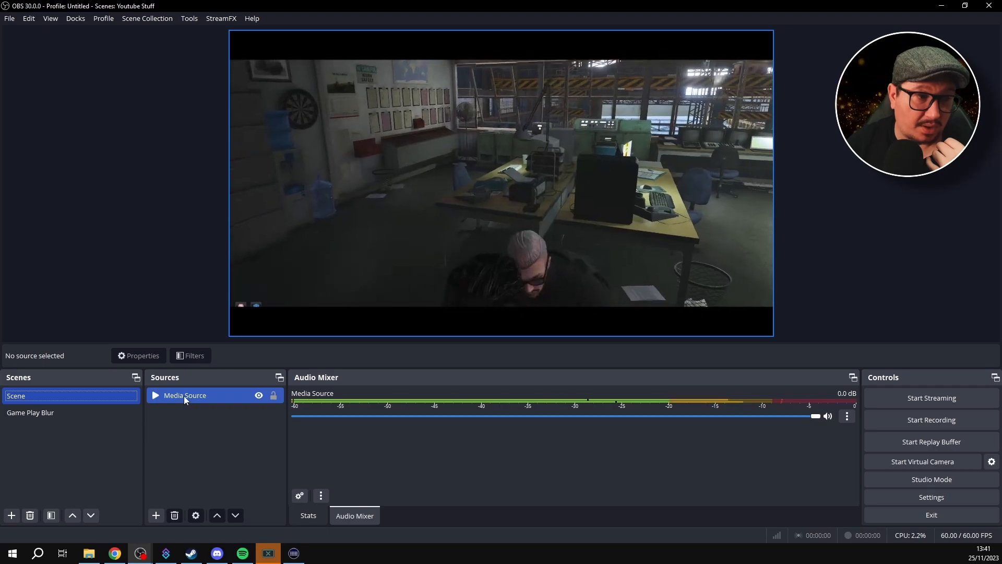
Add a Composite Blur effect filter to the Media Source in Scene
{"action": "left_click", "coordinate": [184, 396]}
{"action": "right_click", "coordinate": [184, 396]}
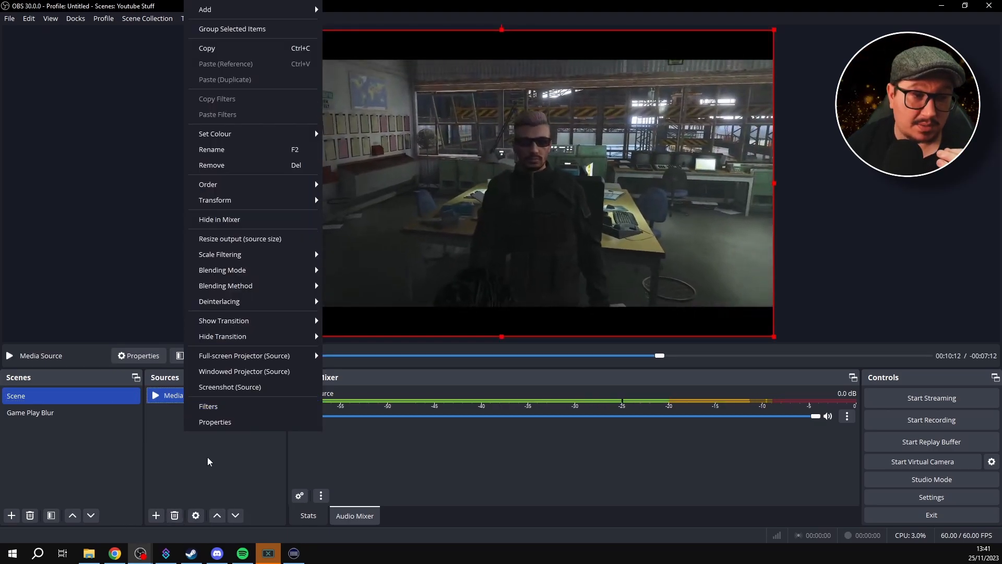
{"action": "left_click", "coordinate": [203, 420]}
{"action": "right_click", "coordinate": [191, 394]}
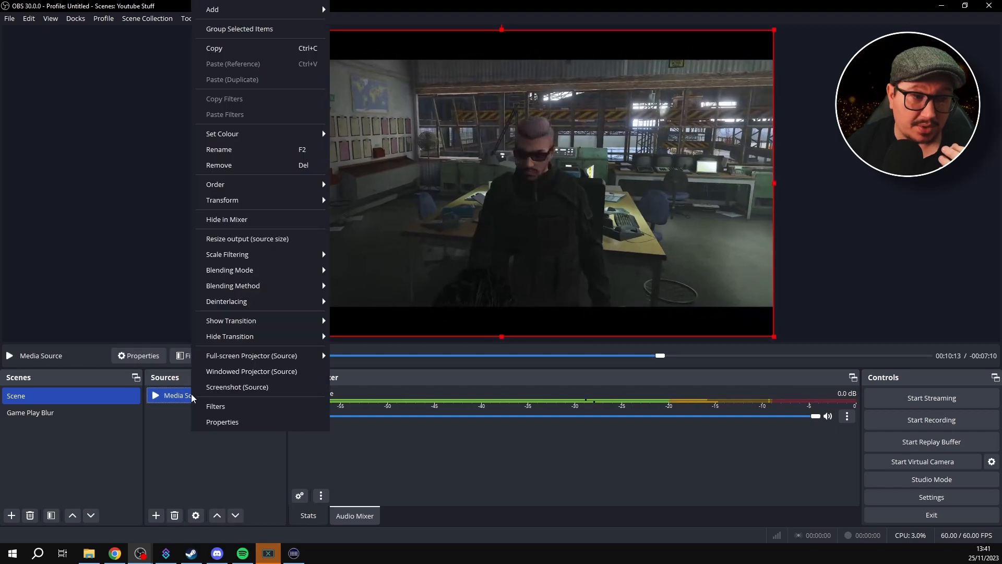
{"action": "left_click", "coordinate": [224, 407]}
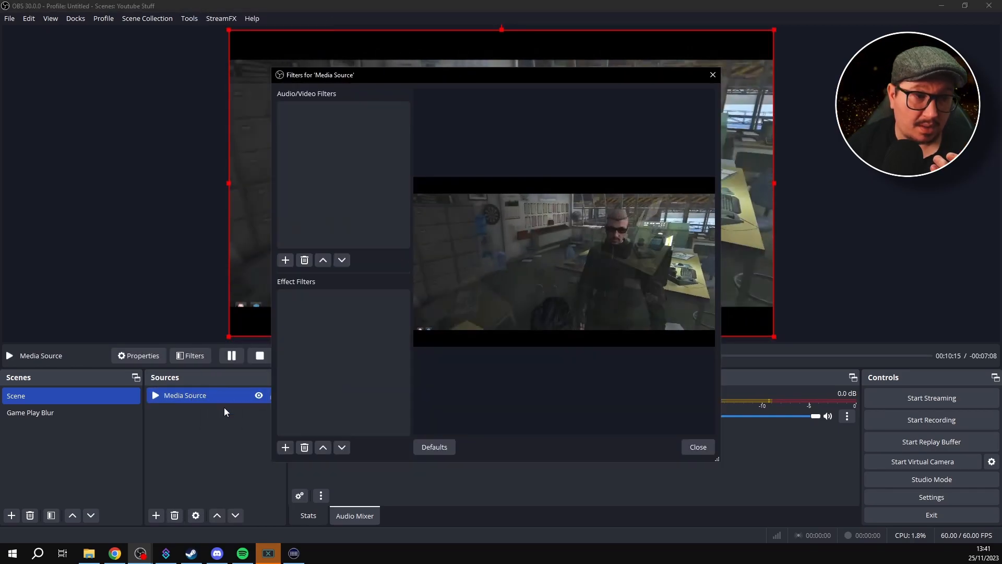
{"action": "left_click", "coordinate": [285, 447]}
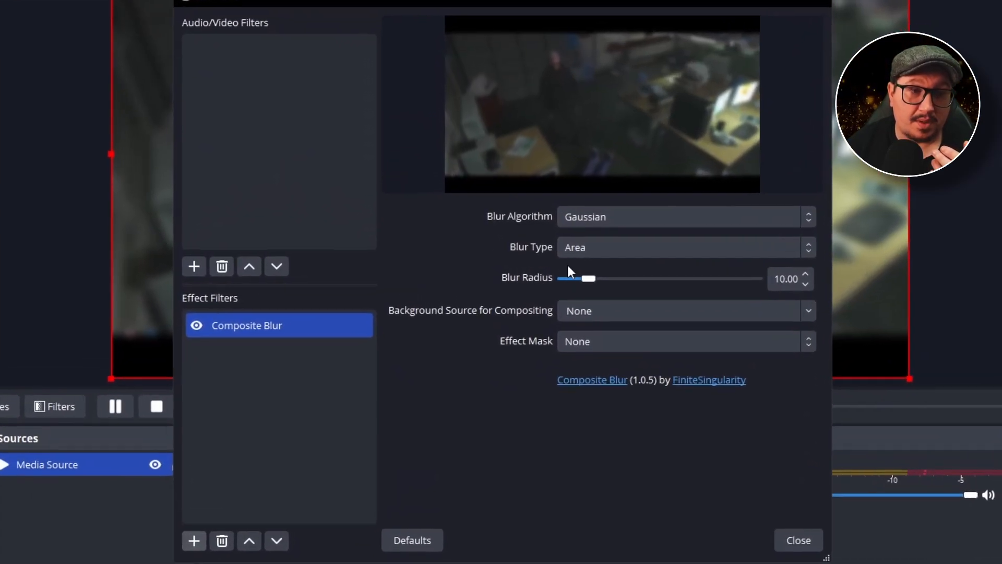
Configure the Media Source blur as Pixelate with Triangle type and pixel size 53.20, and close its filters
{"action": "left_click", "coordinate": [611, 214]}
{"action": "left_click", "coordinate": [581, 282]}
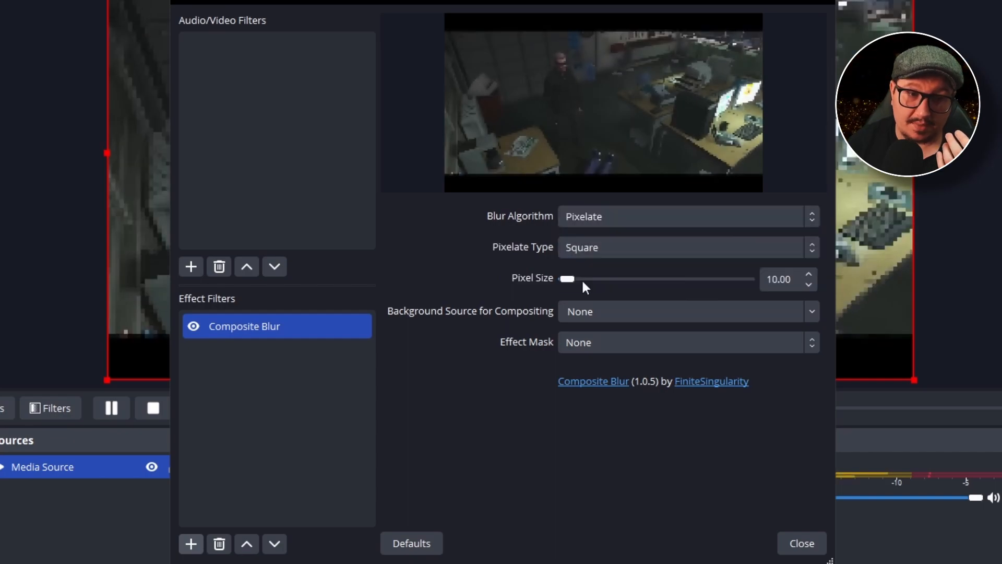
{"action": "left_click", "coordinate": [597, 249]}
{"action": "left_click", "coordinate": [578, 314]}
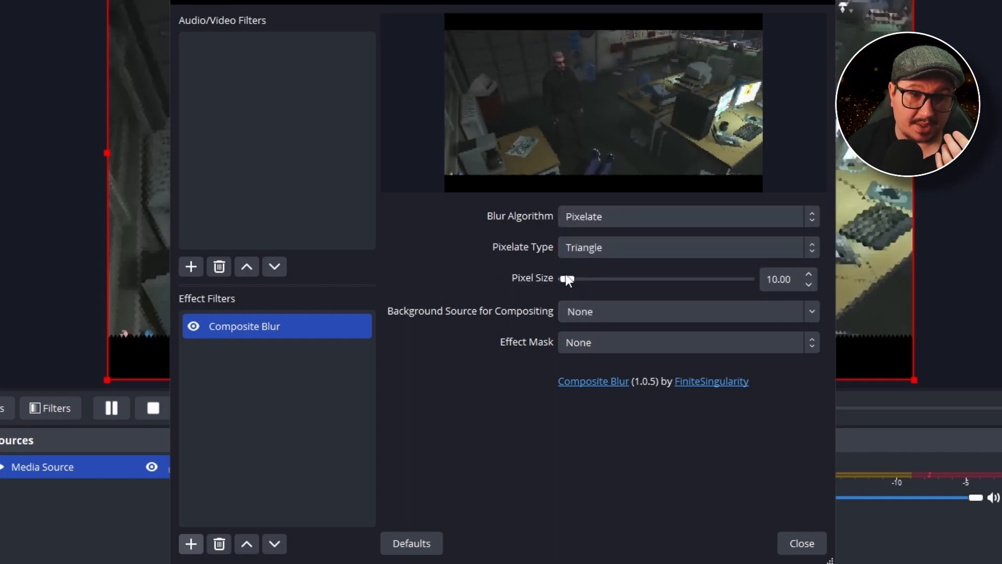
{"action": "left_click_drag", "start_coordinate": [575, 279], "coordinate": [575, 279]}
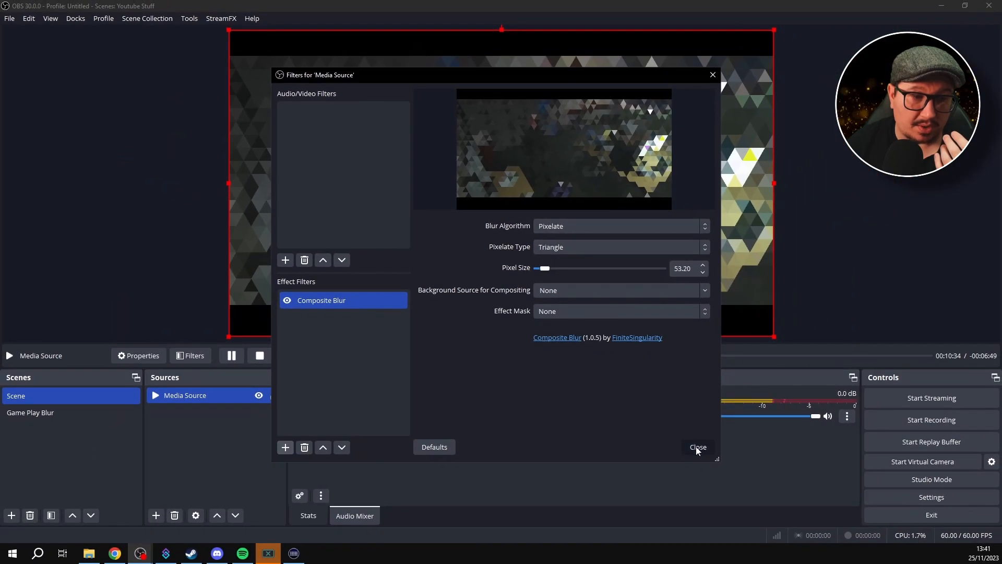
{"action": "left_click", "coordinate": [799, 546]}
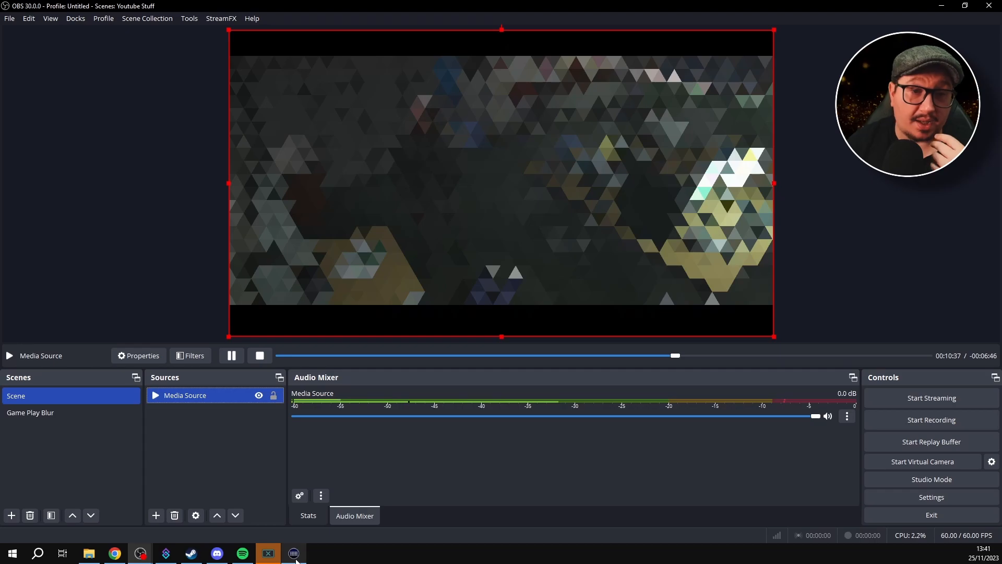
Switch to Stream Deck and assign the OBS Studio Filter action to the first key on page 3
{"action": "left_click", "coordinate": [296, 560]}
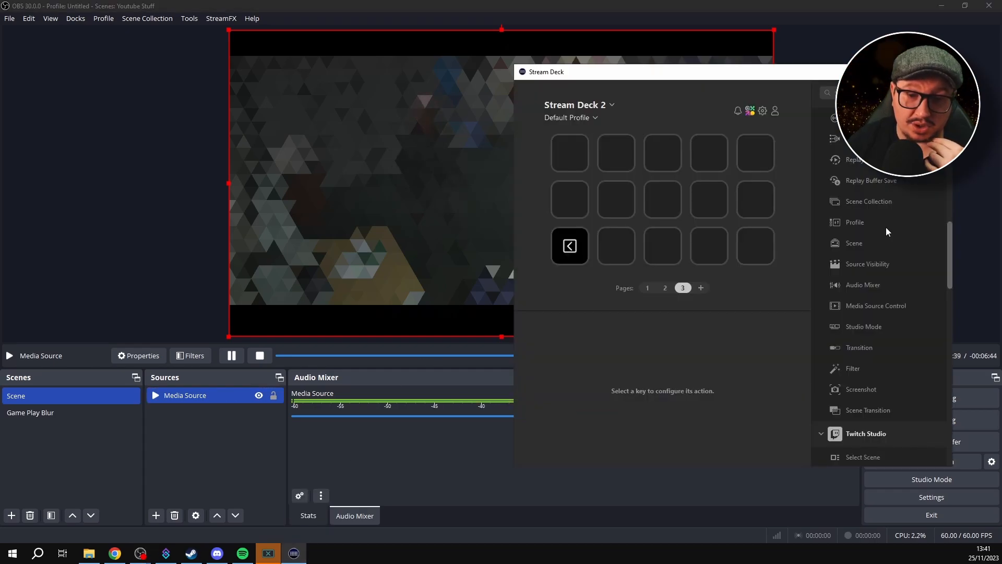
{"action": "scroll", "coordinate": [867, 184], "scroll_direction": "down", "scroll_amount": 10}
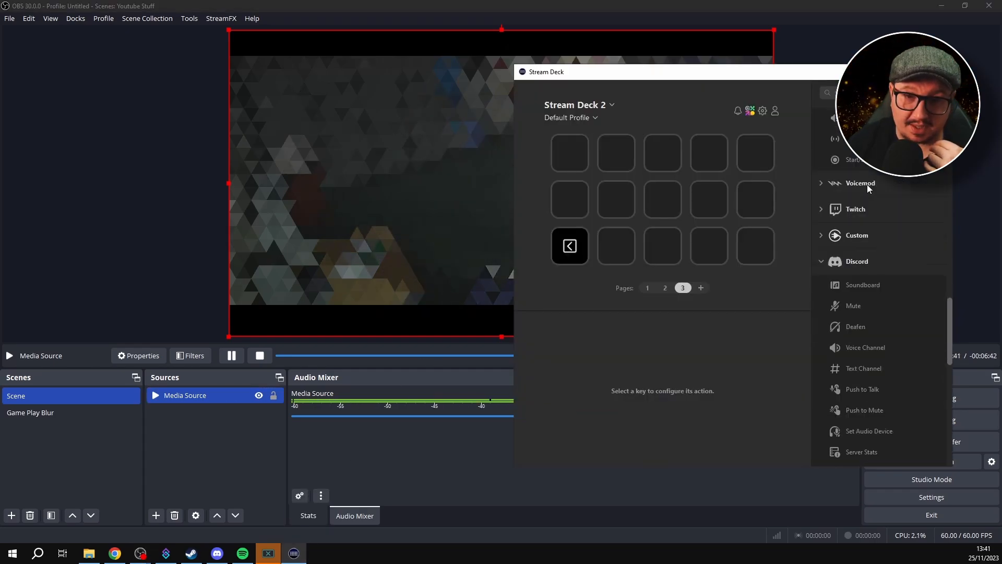
{"action": "scroll", "coordinate": [867, 184], "scroll_direction": "down", "scroll_amount": 2}
{"action": "scroll", "coordinate": [867, 184], "scroll_direction": "up", "scroll_amount": 12}
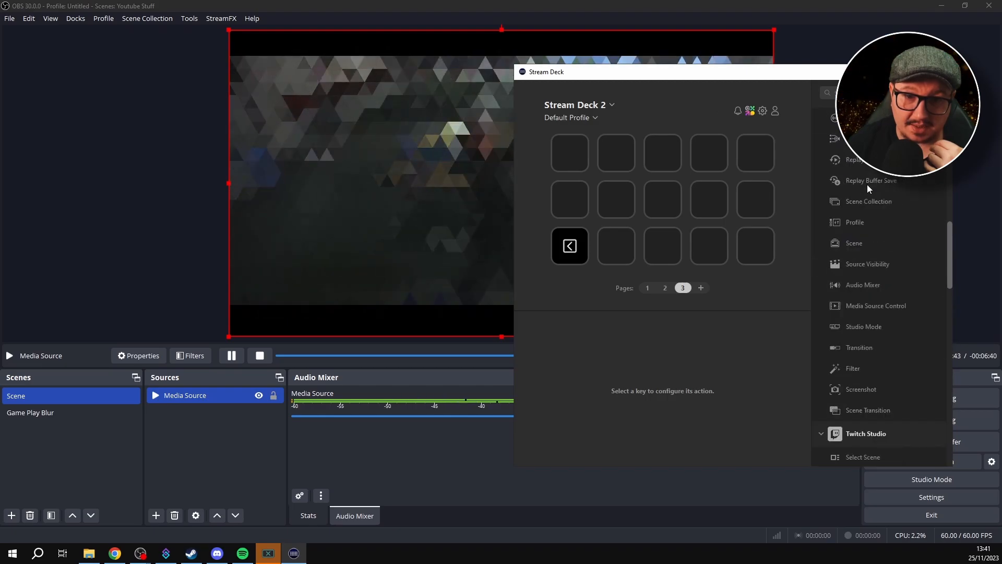
{"action": "scroll", "coordinate": [859, 178], "scroll_direction": "down", "scroll_amount": 2}
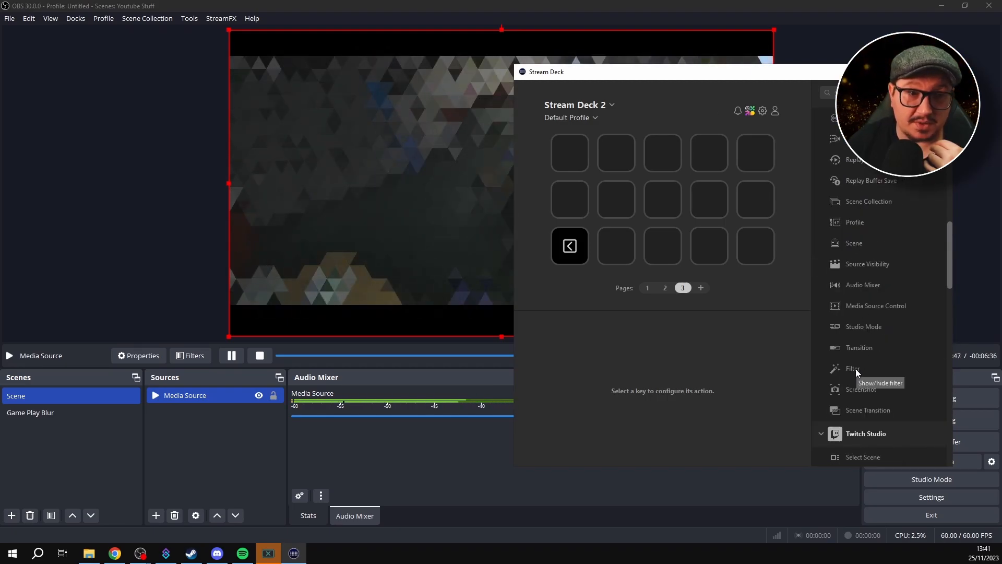
{"action": "left_click_drag", "start_coordinate": [821, 68], "coordinate": [522, 43]}
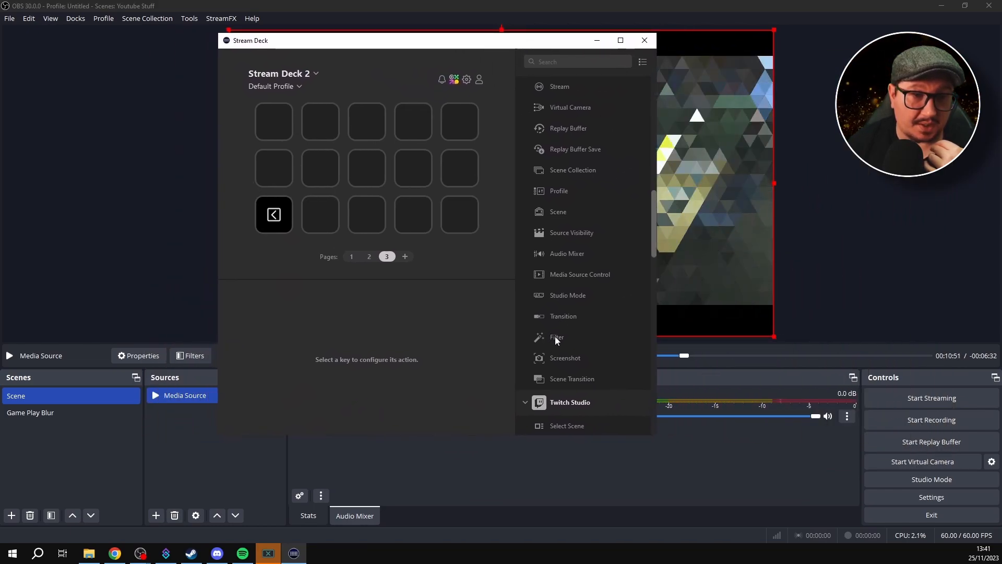
{"action": "left_click_drag", "start_coordinate": [553, 337], "coordinate": [278, 123]}
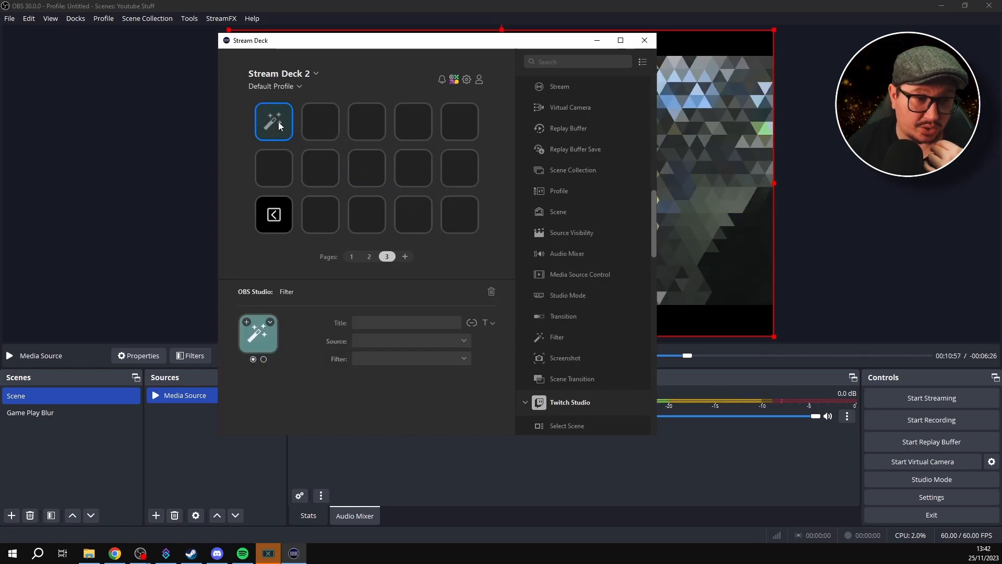
Set the Filter key's source to Media Source and its filter to Composite Blur, and minimise Stream Deck
{"action": "left_click", "coordinate": [420, 341]}
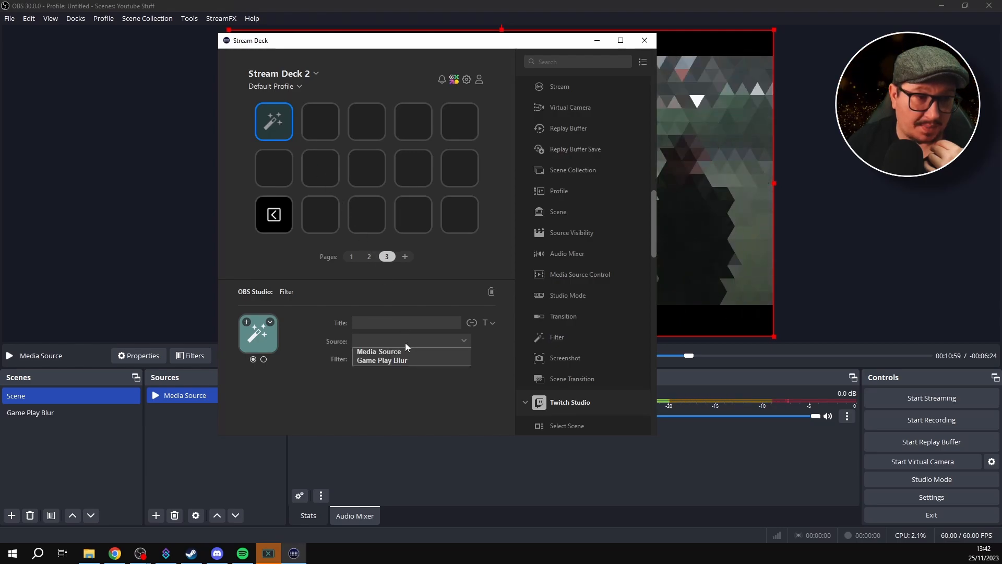
{"action": "left_click", "coordinate": [389, 354]}
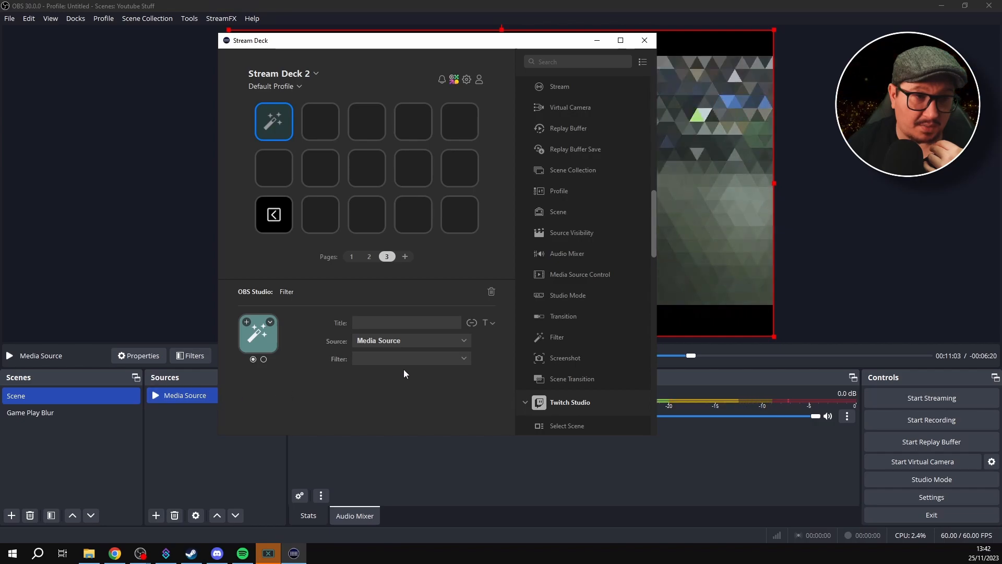
{"action": "left_click", "coordinate": [416, 360]}
{"action": "left_click", "coordinate": [397, 372]}
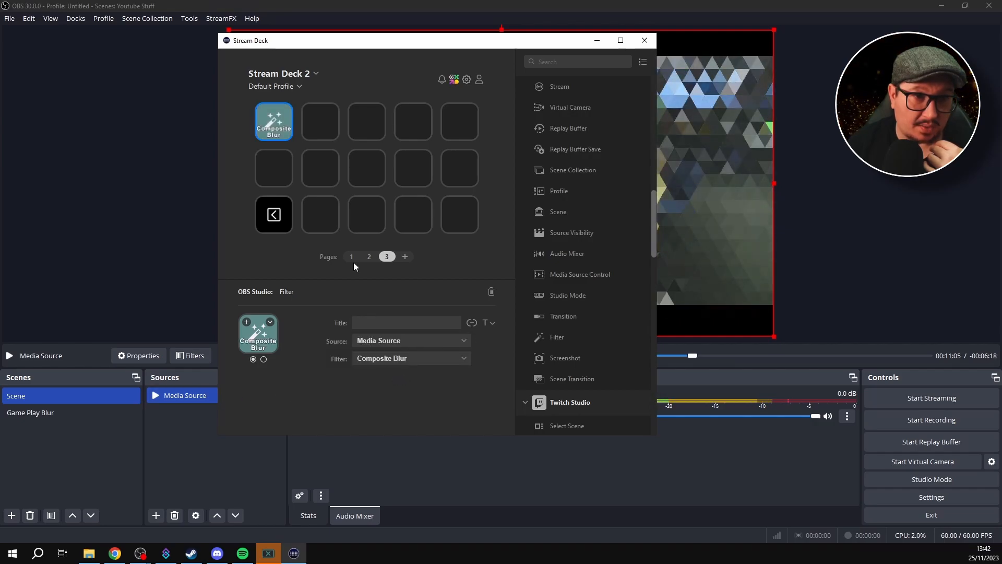
{"action": "left_click_drag", "start_coordinate": [421, 39], "coordinate": [579, 79]}
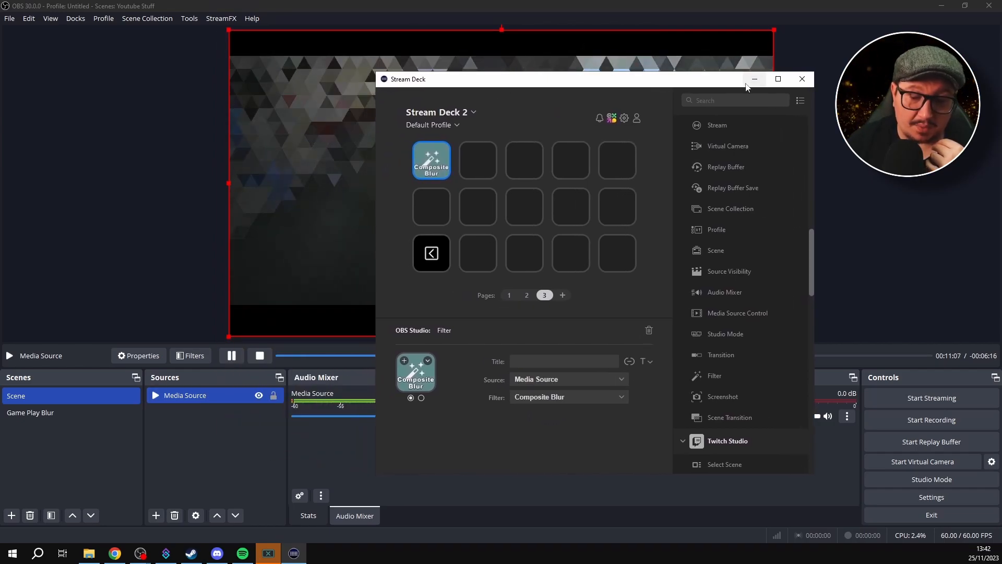
{"action": "left_click", "coordinate": [754, 79]}
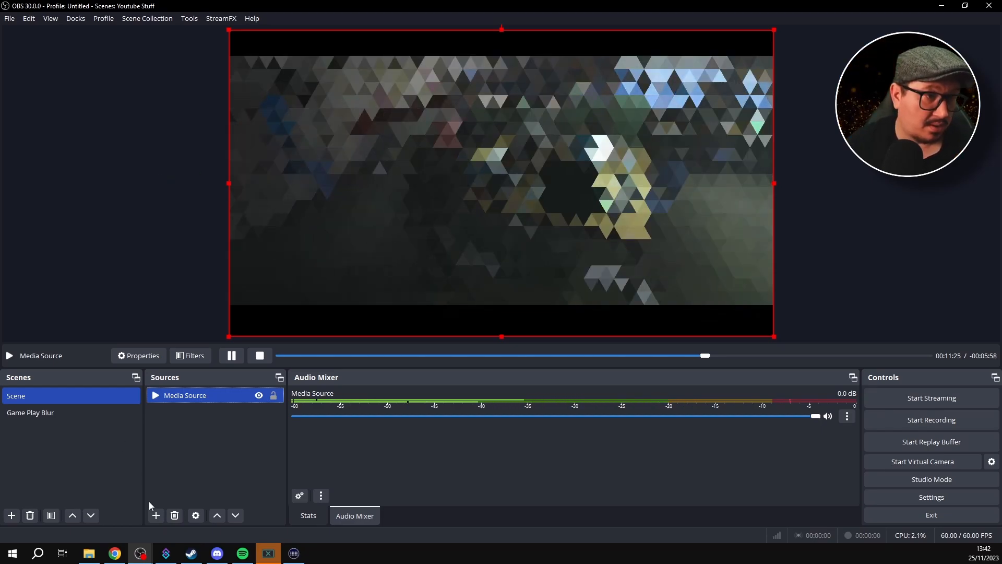
Add a new Text (GDI+) source named "Meta gamer" to Scene
{"action": "left_click", "coordinate": [156, 515]}
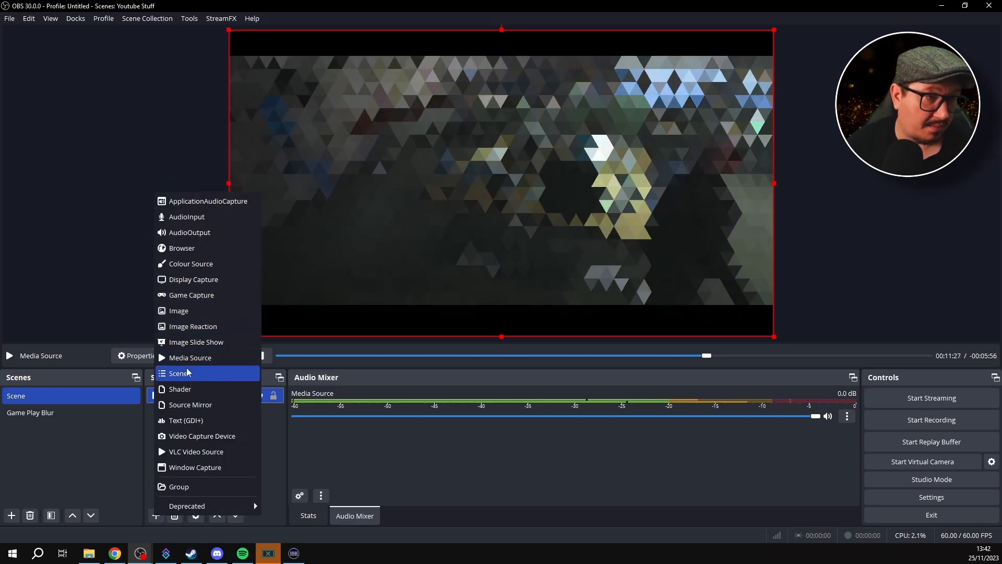
{"action": "left_click", "coordinate": [190, 422]}
{"action": "key", "text": "End"}
{"action": "key", "text": "shift+Left"}
{"action": "key", "text": "shift+Left"}
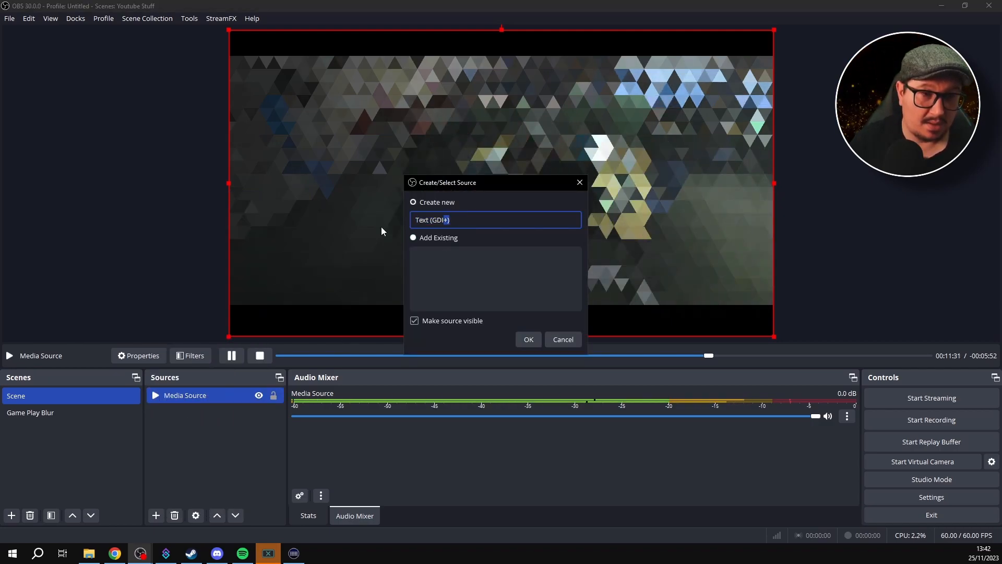
{"action": "key", "text": "ctrl+a"}
{"action": "type", "text": "Meta gamer"}
{"action": "key", "text": "Return"}
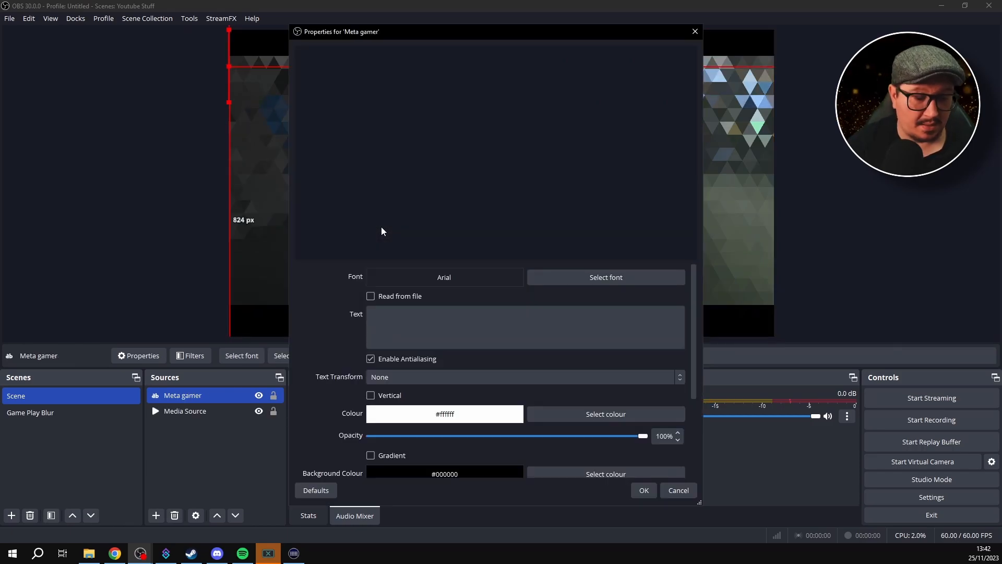
Enter the overlay text "THE SCREEN HAS BEEN / BLURRED DUE TO / METAGAMERS / PLEASE STAND BY" on four lines
{"action": "left_click", "coordinate": [477, 318]}
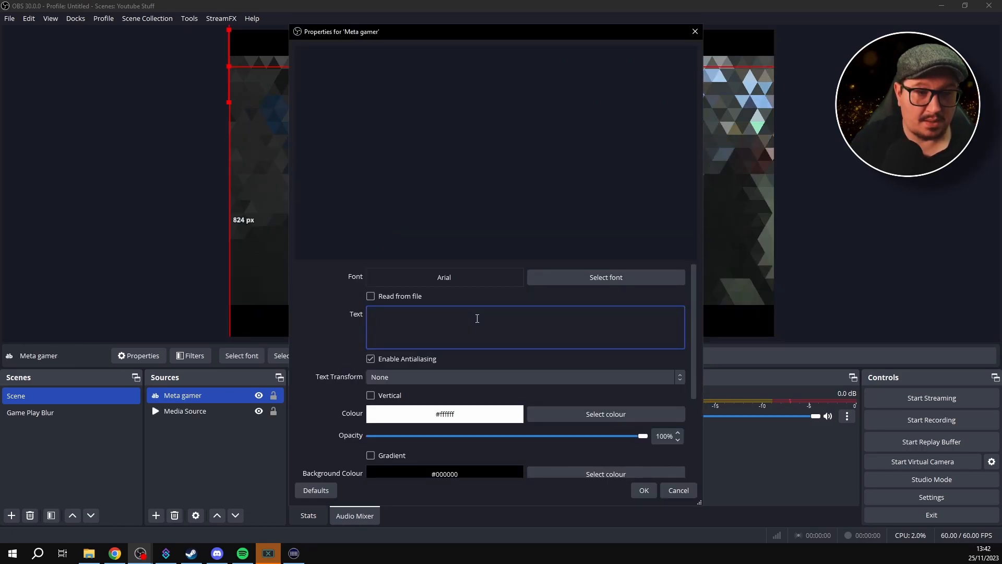
{"action": "type", "text": "THE SCREEN IS BLURR"}
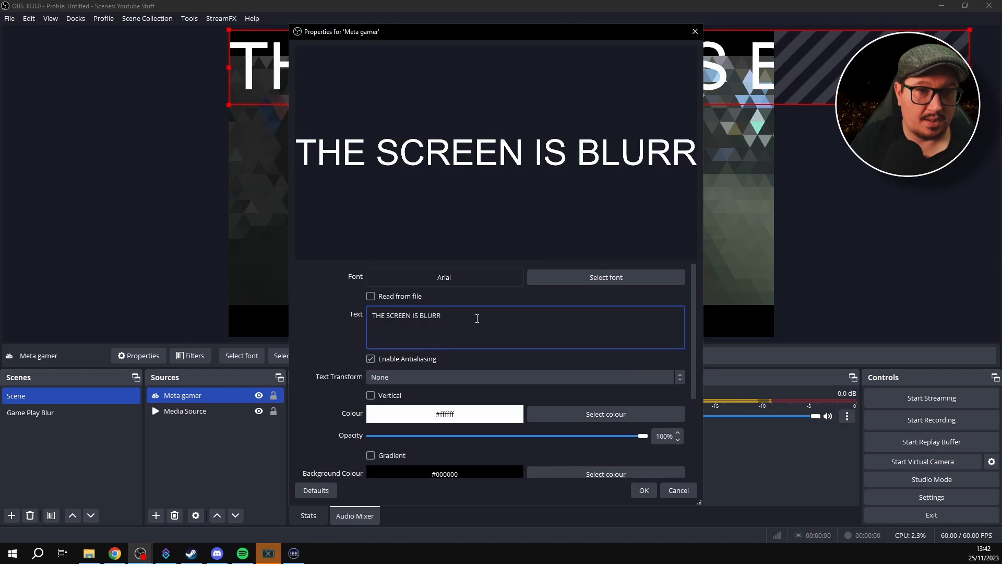
{"action": "type", "text": "ED"}
{"action": "key", "text": "BackSpace"}
{"action": "key", "text": "BackSpace"}
{"action": "key", "text": "BackSpace"}
{"action": "key", "text": "BackSpace"}
{"action": "key", "text": "BackSpace"}
{"action": "key", "text": "BackSpace"}
{"action": "key", "text": "BackSpace"}
{"action": "key", "text": "BackSpace"}
{"action": "key", "text": "BackSpace"}
{"action": "key", "text": "BackSpace"}
{"action": "type", "text": "HJAS"}
{"action": "key", "text": "BackSpace"}
{"action": "key", "text": "BackSpace"}
{"action": "key", "text": "BackSpace"}
{"action": "type", "text": "AS "}
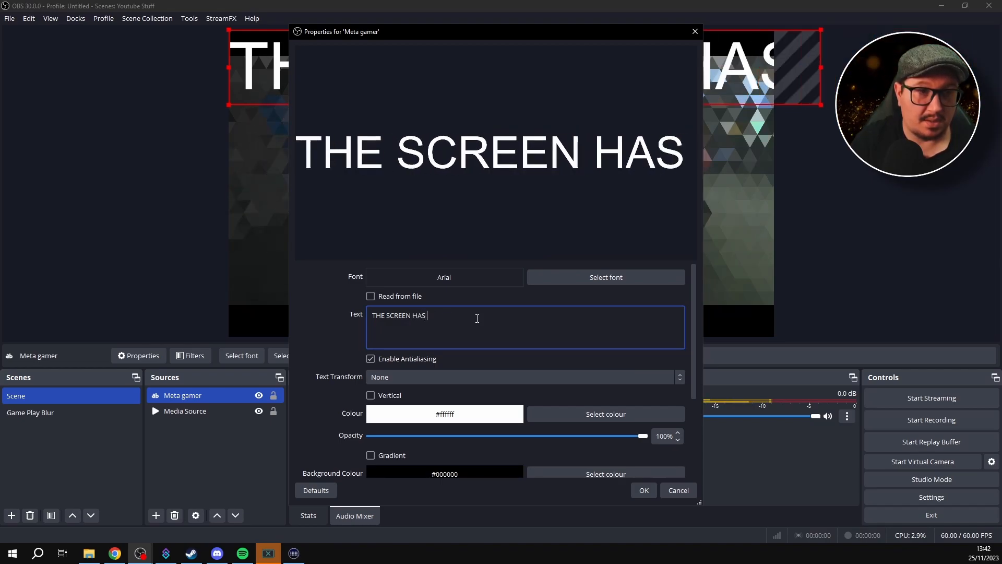
{"action": "type", "text": "BEEN"}
{"action": "key", "text": "Return"}
{"action": "type", "text": "BLUR"}
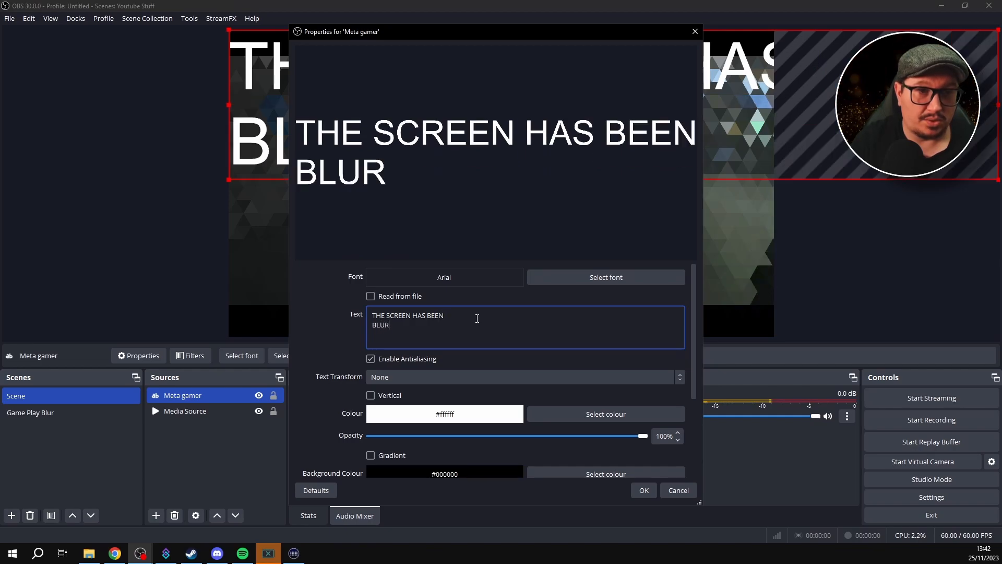
{"action": "type", "text": "RED"}
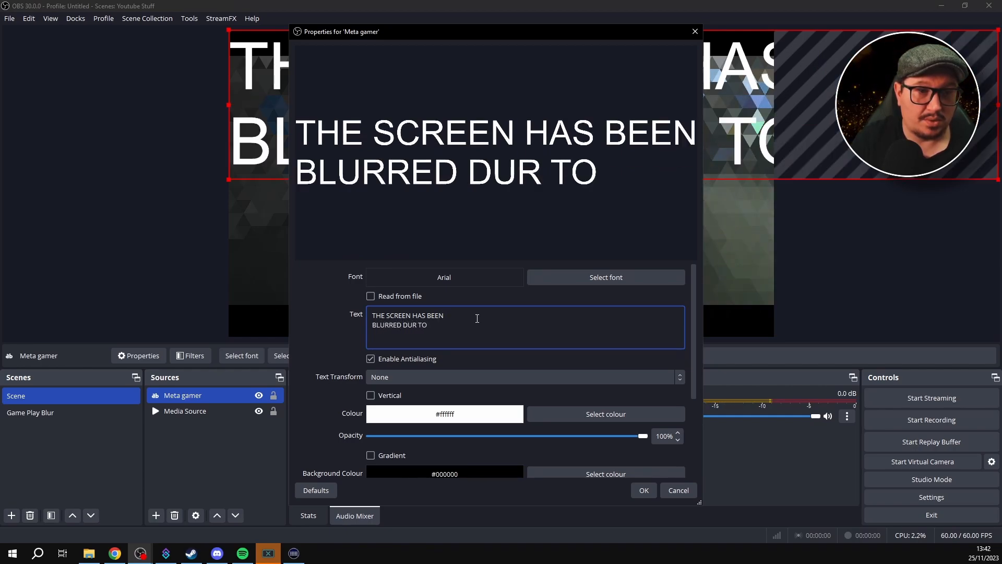
{"action": "type", "text": " DUE TO"}
{"action": "key", "text": "Return"}
{"action": "type", "text": "ME"}
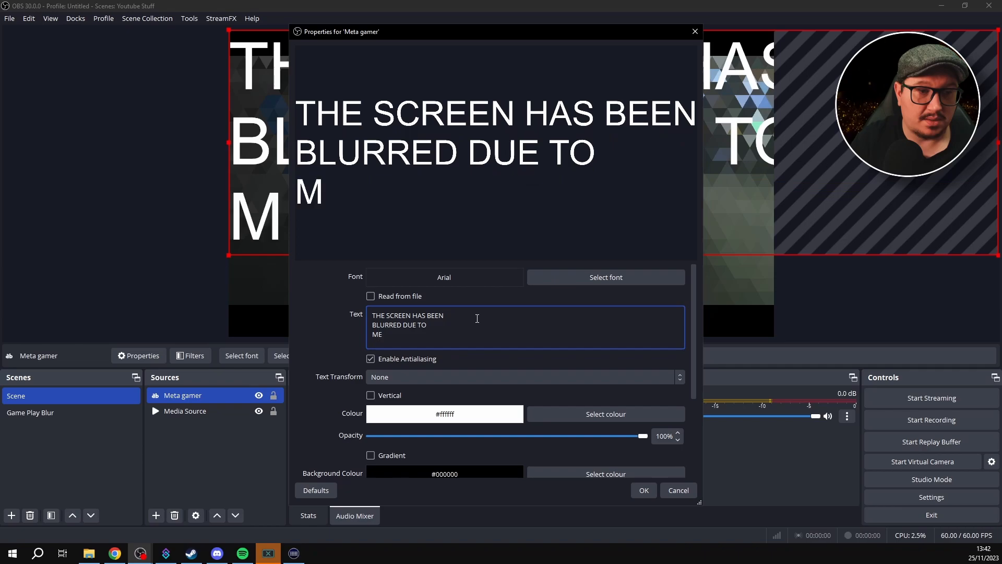
{"action": "type", "text": "TAGAMERS"}
{"action": "key", "text": "Return"}
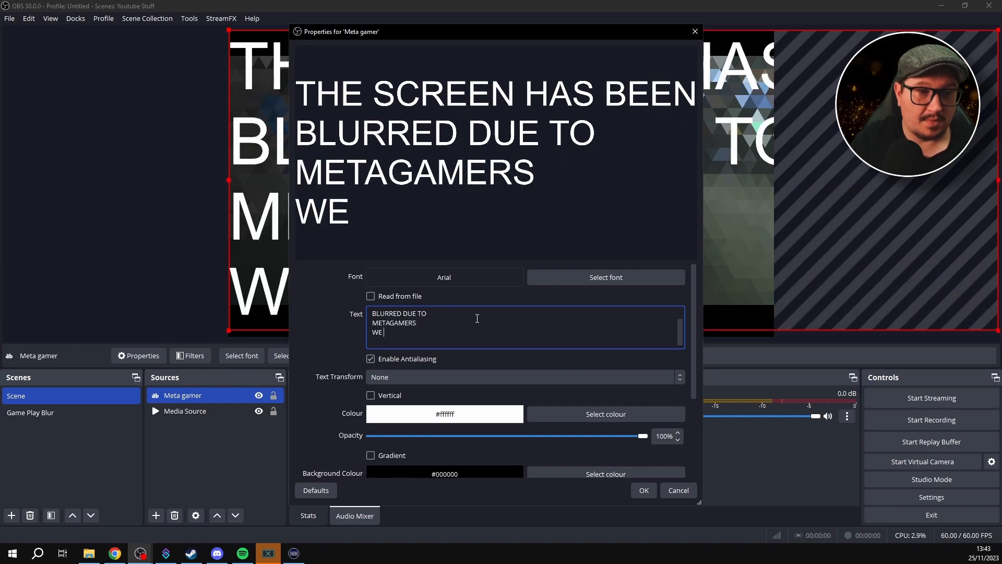
{"action": "type", "text": "WE"}
{"action": "key", "text": "BackSpace"}
{"action": "key", "text": "BackSpace"}
{"action": "key", "text": "BackSpace"}
{"action": "type", "text": "R"}
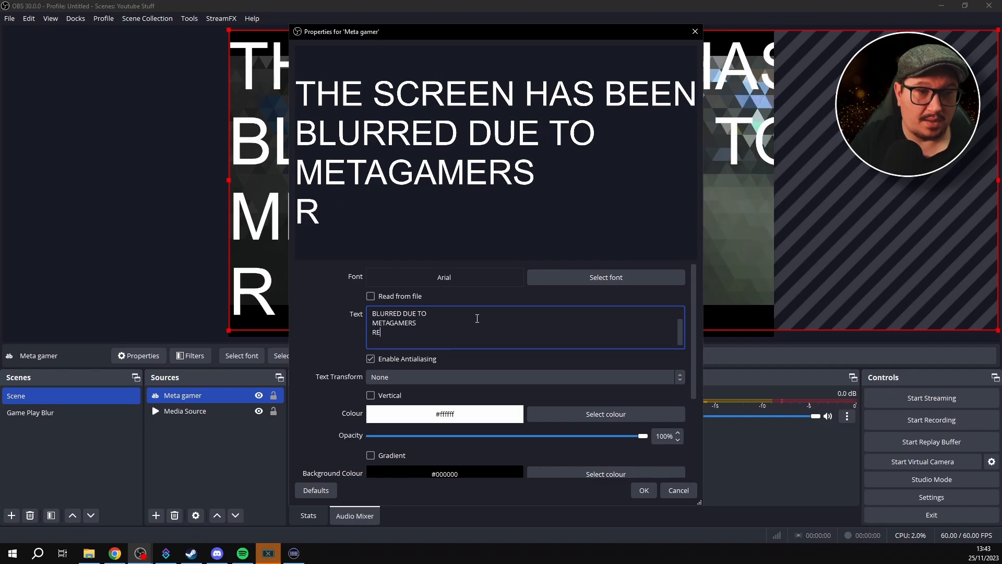
{"action": "key", "text": "BackSpace"}
{"action": "key", "text": "BackSpace"}
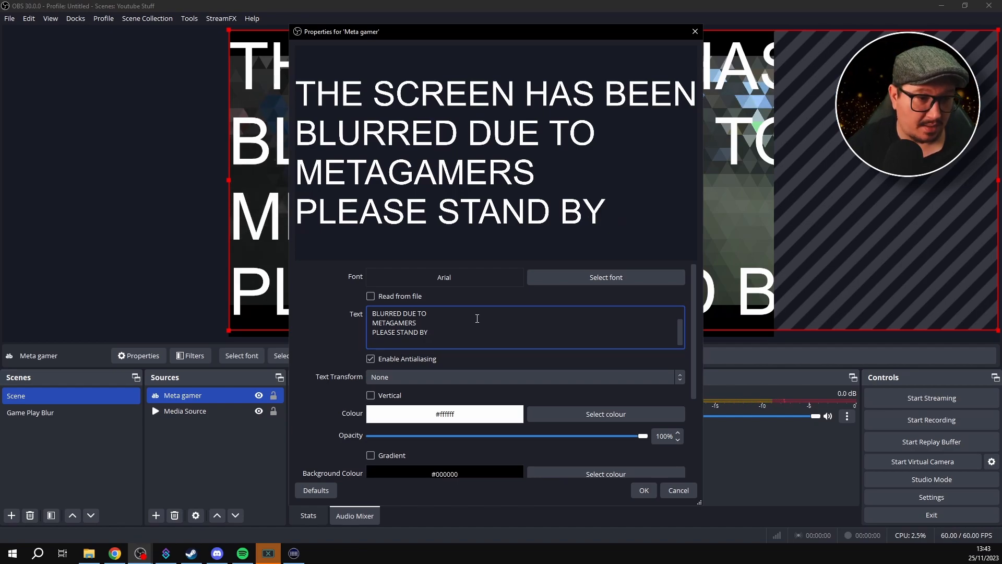
Set the overlay text's horizontal alignment to Centre
{"action": "scroll", "coordinate": [483, 329], "scroll_direction": "down", "scroll_amount": 3}
{"action": "left_click", "coordinate": [404, 424]}
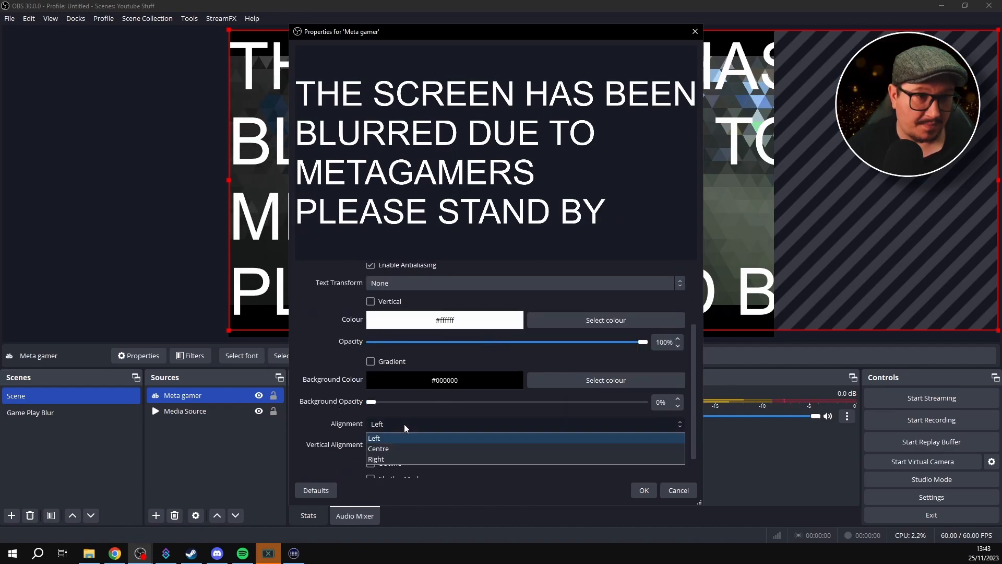
{"action": "left_click", "coordinate": [390, 452]}
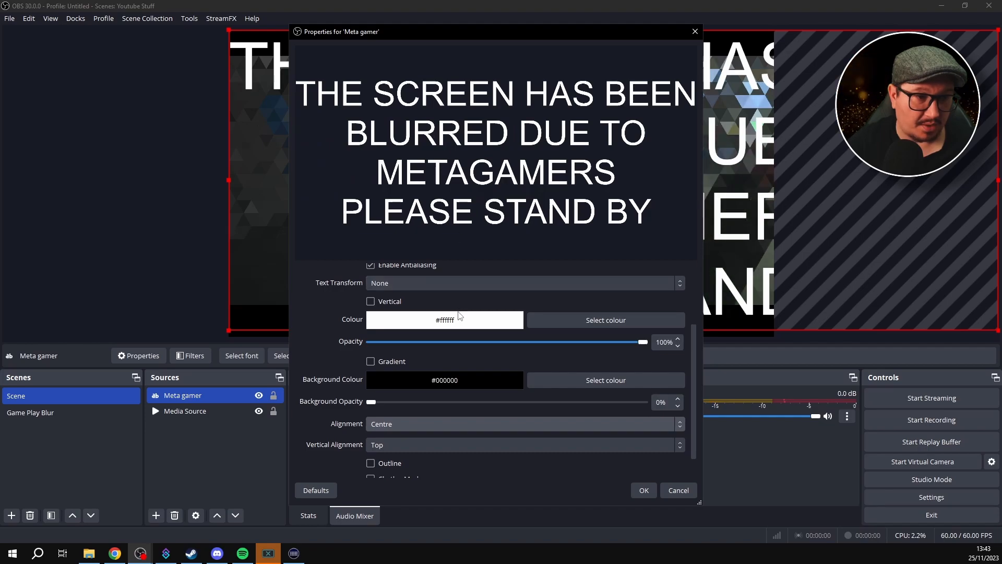
Change the overlay text's font to Bahnschrift Light
{"action": "scroll", "coordinate": [372, 359], "scroll_direction": "up", "scroll_amount": 3}
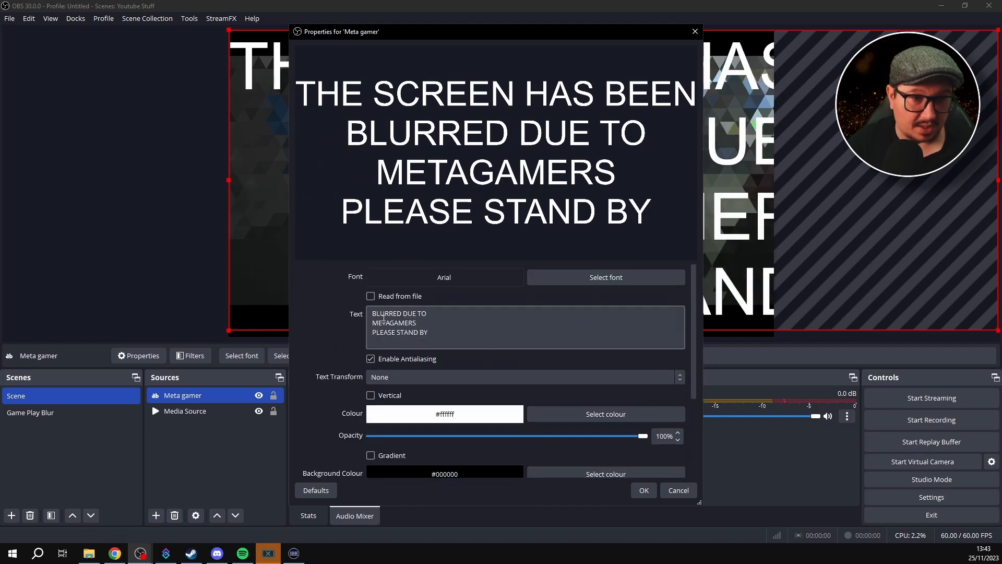
{"action": "left_click", "coordinate": [599, 276]}
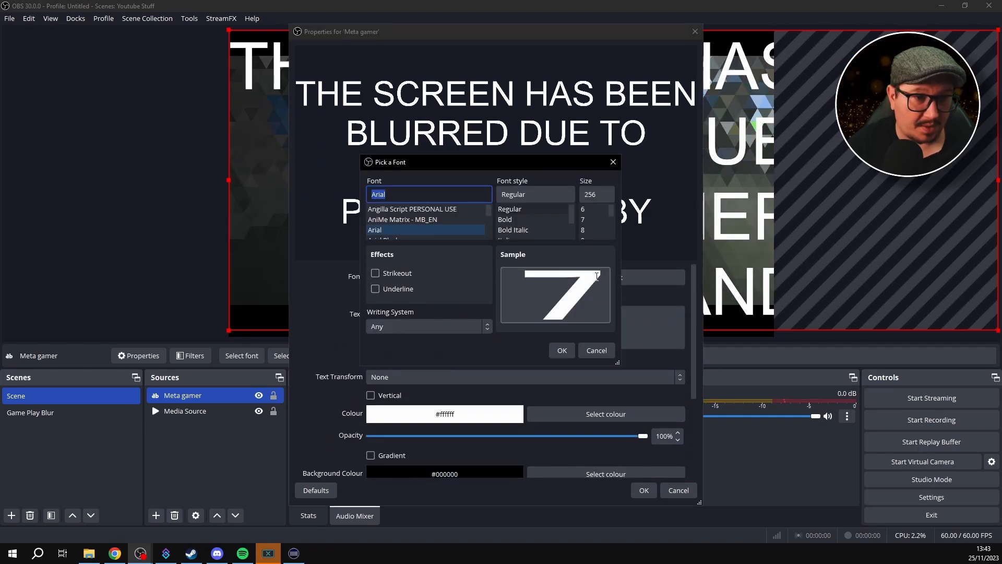
{"action": "left_click", "coordinate": [425, 210]}
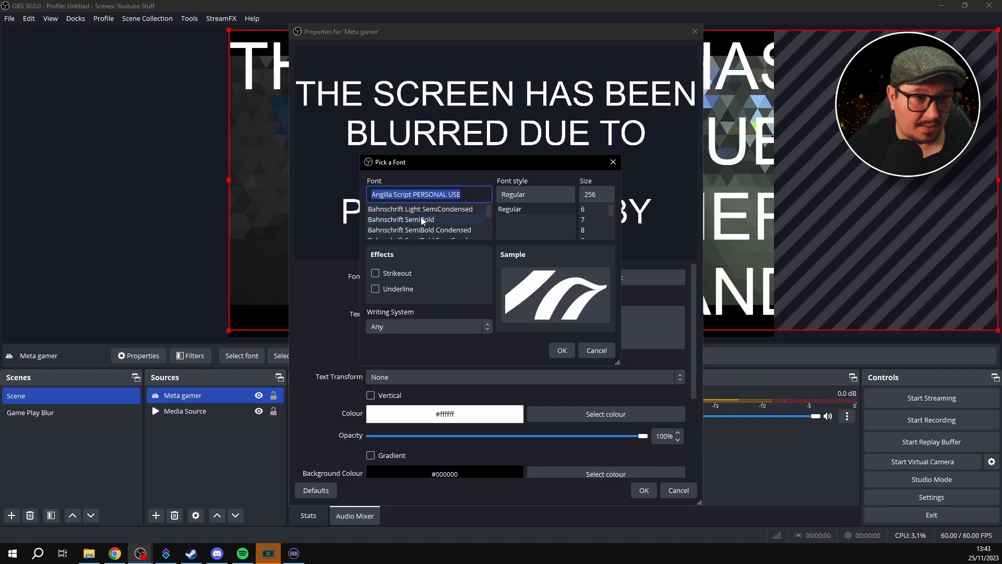
{"action": "left_click", "coordinate": [415, 221]}
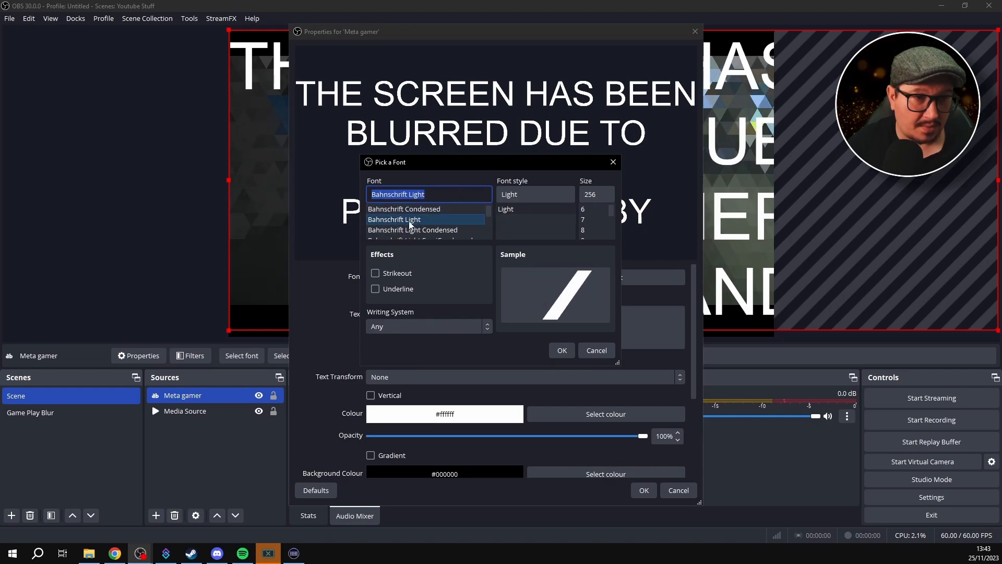
{"action": "left_click", "coordinate": [562, 351]}
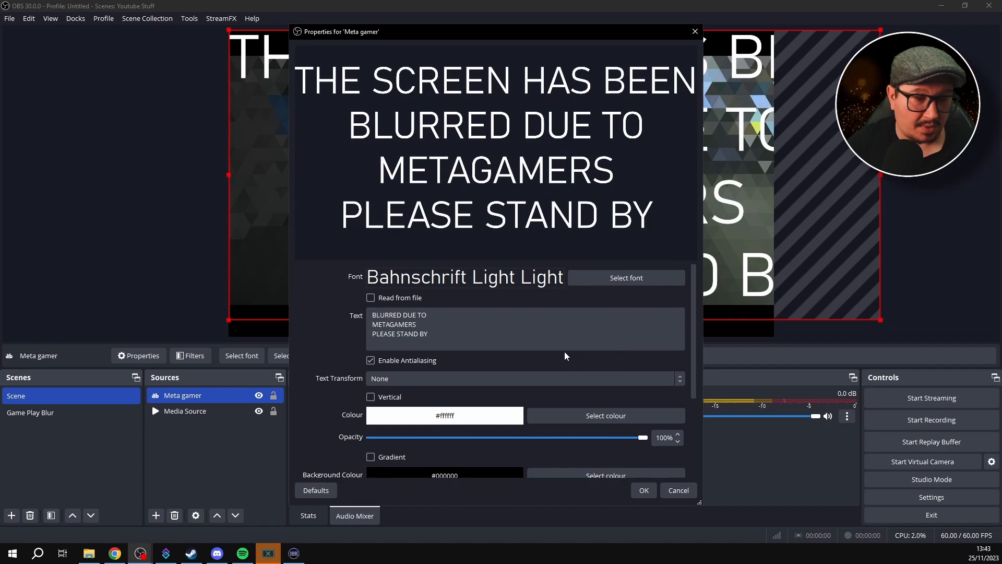
Enable a red #ff0000 outline of size 12 on the overlay text and accept the source properties
{"action": "scroll", "coordinate": [337, 402], "scroll_direction": "down", "scroll_amount": 3}
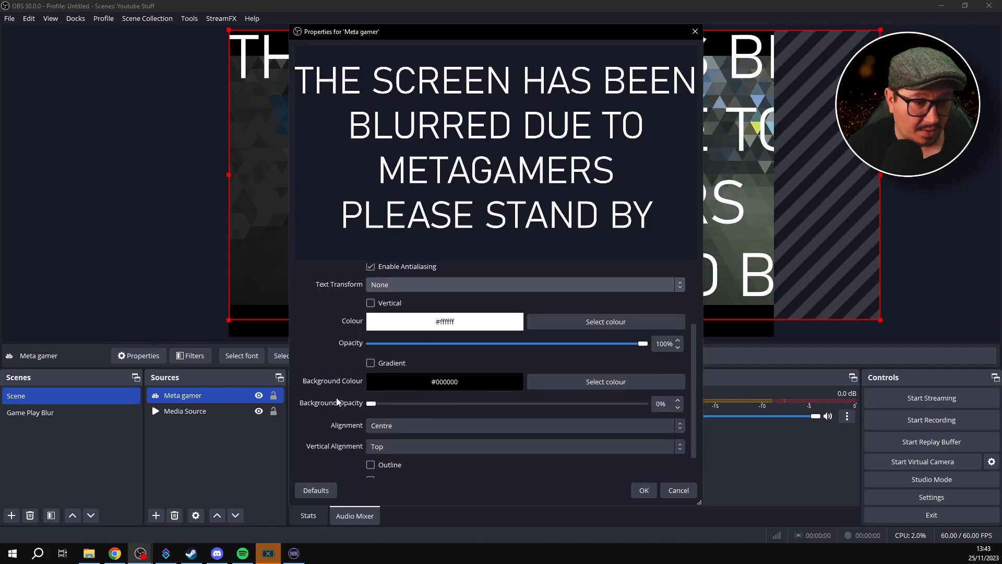
{"action": "scroll", "coordinate": [357, 384], "scroll_direction": "down", "scroll_amount": 1}
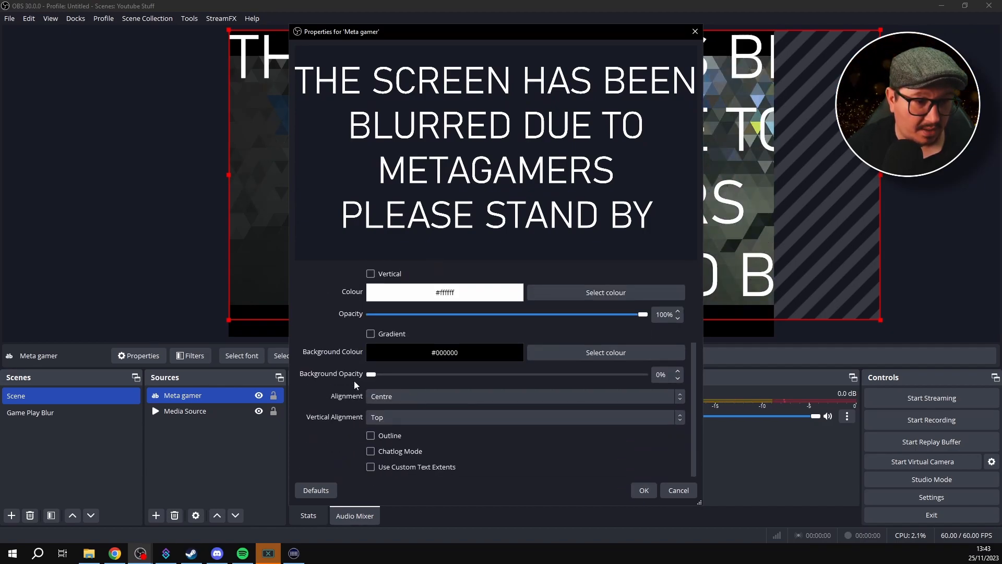
{"action": "left_click", "coordinate": [371, 436]}
{"action": "scroll", "coordinate": [327, 408], "scroll_direction": "down", "scroll_amount": 2}
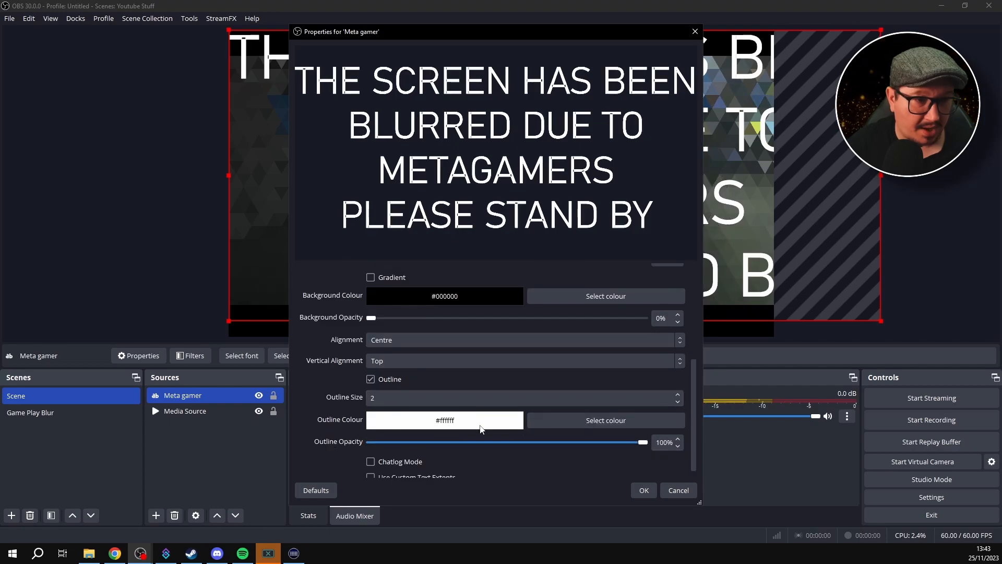
{"action": "left_click", "coordinate": [606, 421]}
{"action": "left_click", "coordinate": [379, 207]}
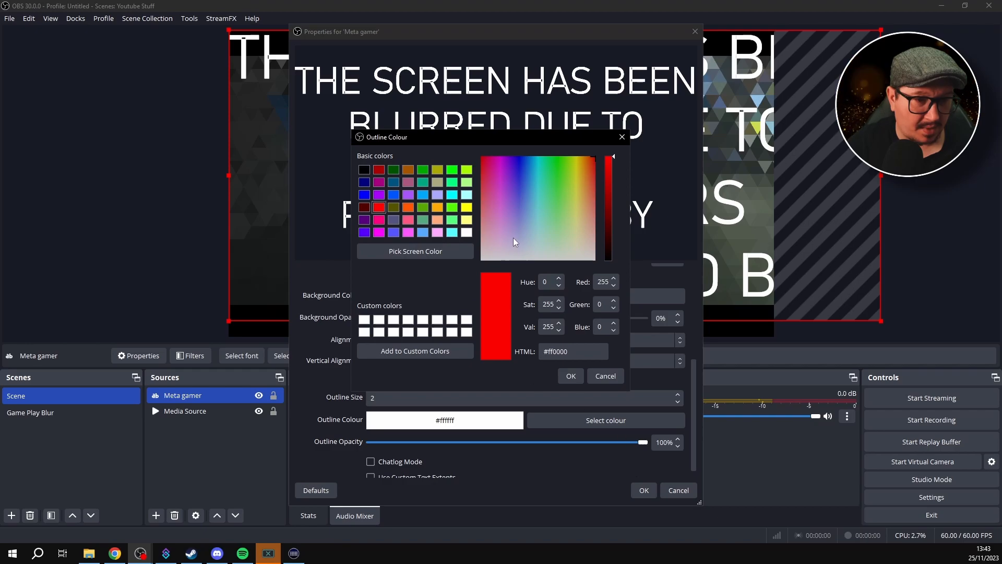
{"action": "left_click", "coordinate": [571, 376]}
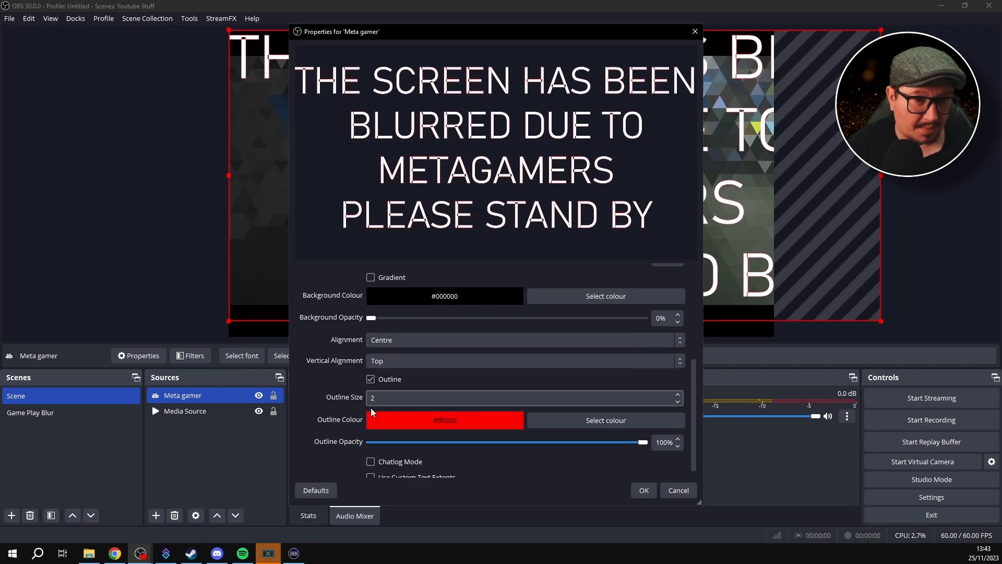
{"action": "left_click", "coordinate": [682, 399]}
{"action": "scroll", "coordinate": [678, 398], "scroll_direction": "up", "scroll_amount": 10}
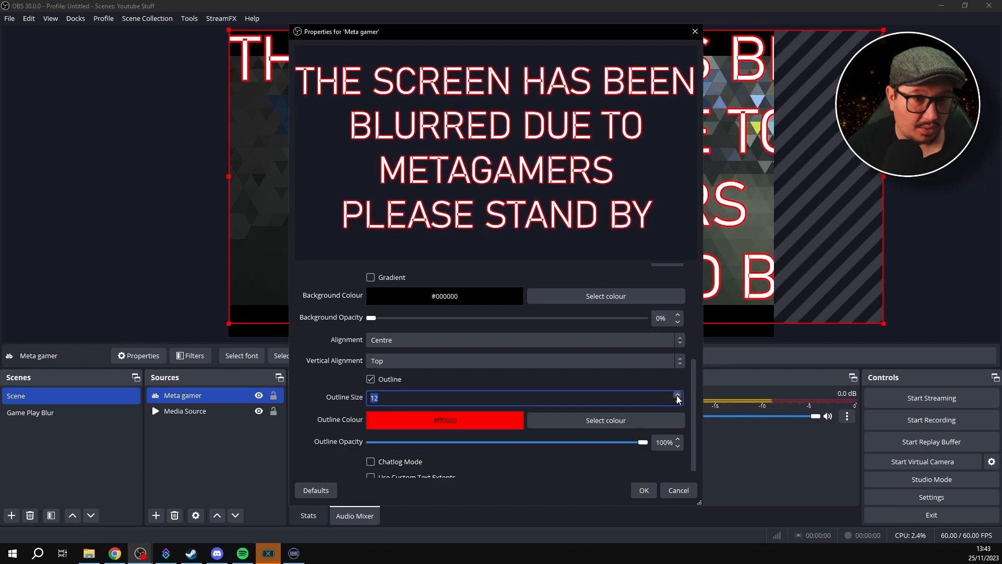
{"action": "left_click", "coordinate": [650, 493]}
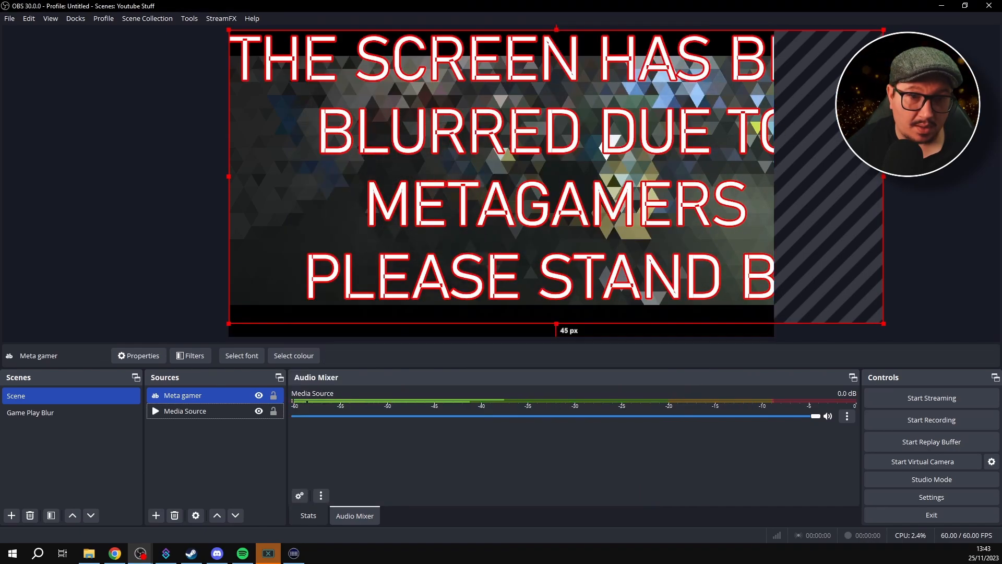
Scale the text overlay down to about 147 px less than the canvas width and centre it to the screen
{"action": "left_click_drag", "start_coordinate": [884, 30], "coordinate": [733, 98]}
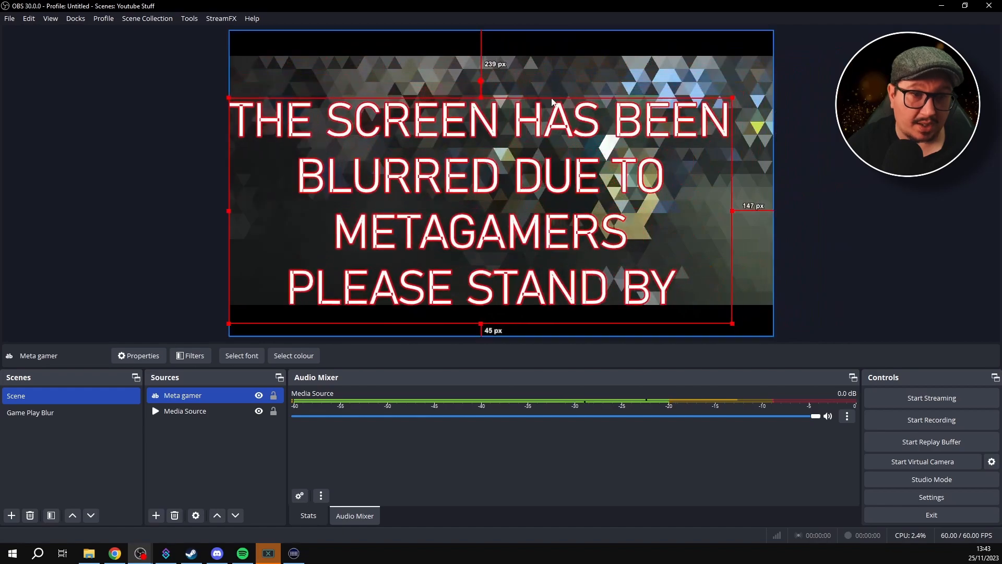
{"action": "right_click", "coordinate": [521, 187]}
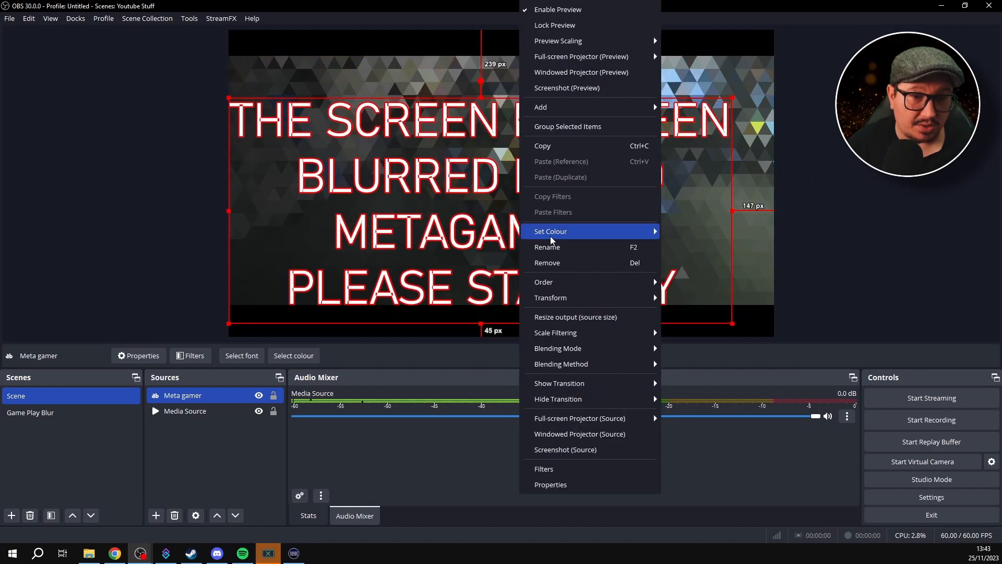
{"action": "mouse_move", "coordinate": [557, 289]}
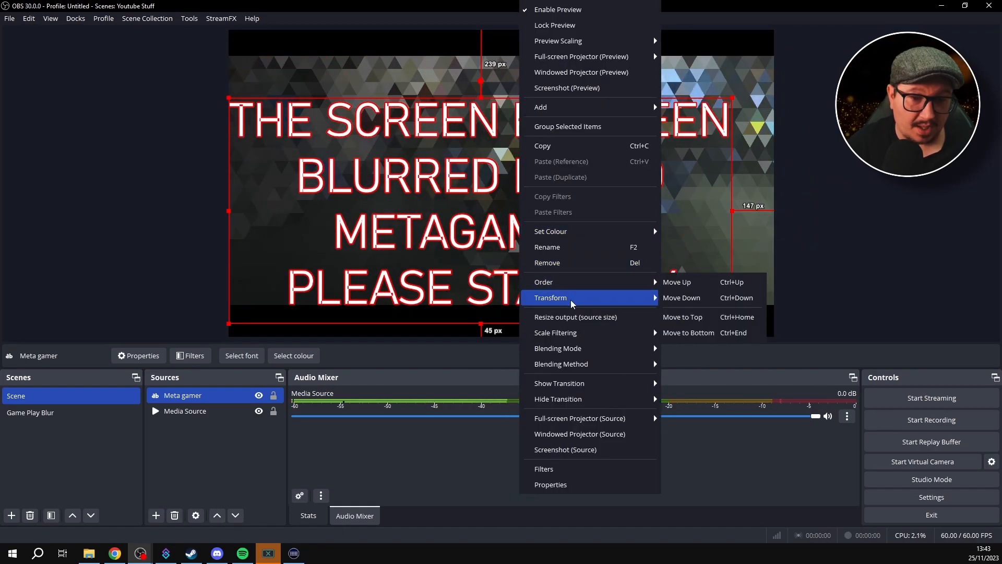
{"action": "mouse_move", "coordinate": [579, 304]}
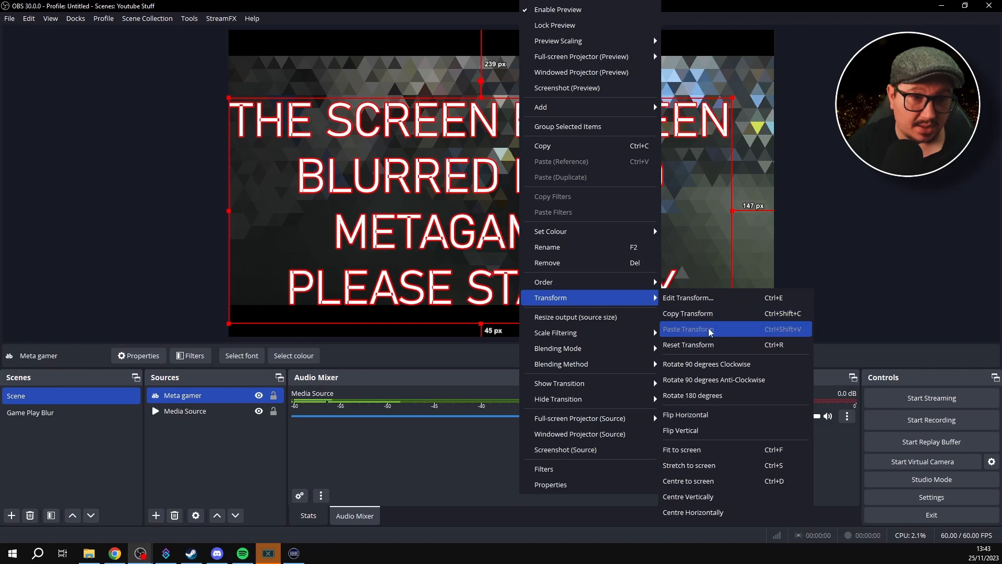
{"action": "left_click", "coordinate": [700, 481]}
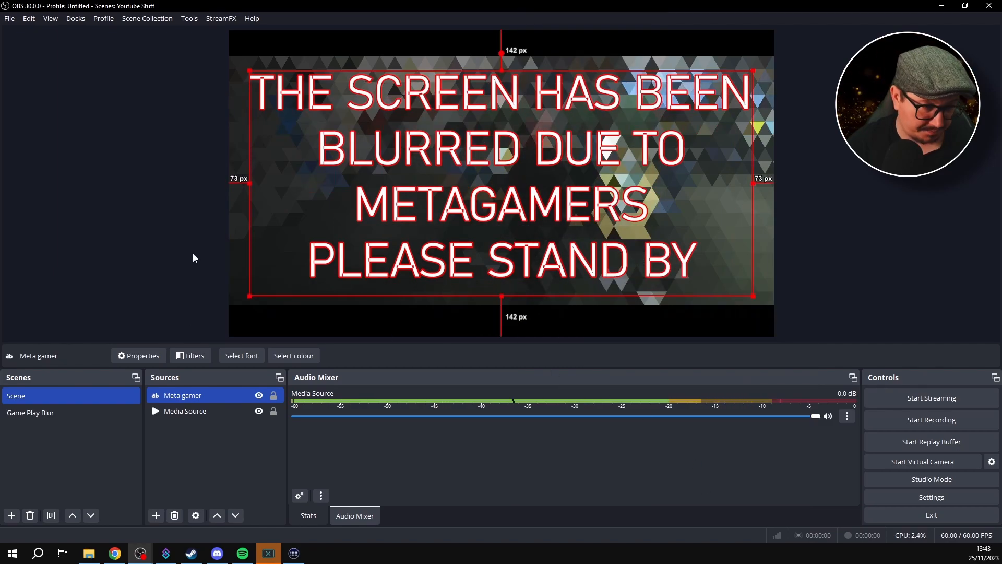
Switch to Stream Deck and delete the Composite Blur filter action from the first key on page 3
{"action": "left_click", "coordinate": [294, 555]}
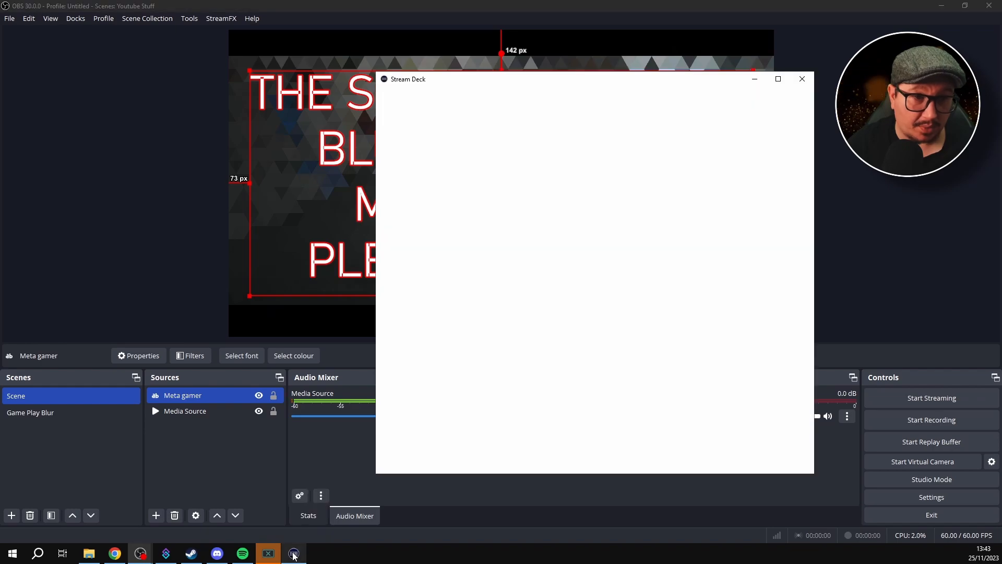
{"action": "left_click", "coordinate": [438, 160]}
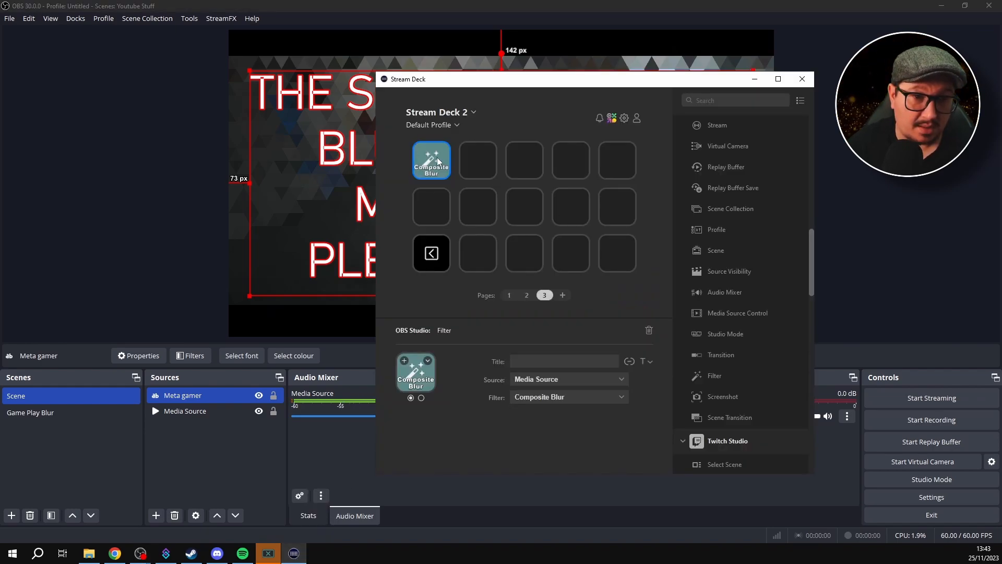
{"action": "key", "text": "Delete"}
{"action": "left_click", "coordinate": [622, 299]}
Assign a Multi Action to the first key on page 3
{"action": "scroll", "coordinate": [733, 265], "scroll_direction": "up", "scroll_amount": 10}
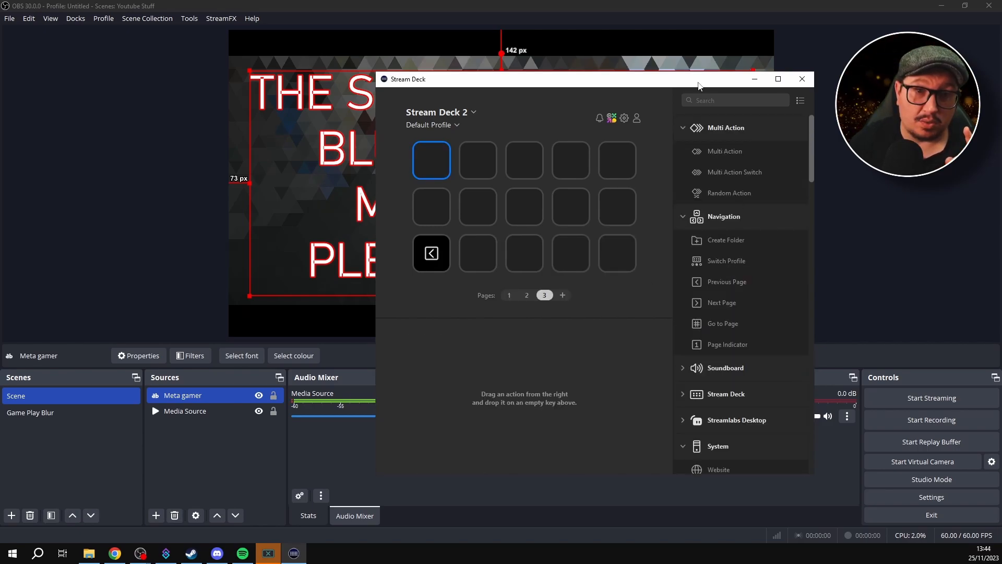
{"action": "left_click_drag", "start_coordinate": [699, 85], "coordinate": [658, 74]}
{"action": "left_click_drag", "start_coordinate": [690, 144], "coordinate": [389, 152]}
Add the OBS Studio Filter and Source Visibility actions, in that order, to the Multi Action
{"action": "scroll", "coordinate": [683, 209], "scroll_direction": "down", "scroll_amount": 7}
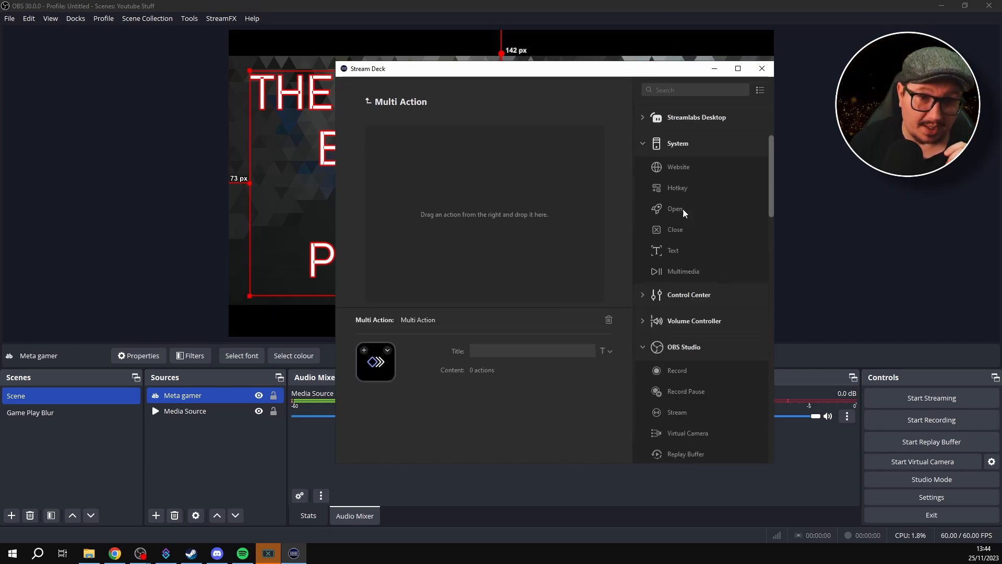
{"action": "scroll", "coordinate": [683, 209], "scroll_direction": "down", "scroll_amount": 2}
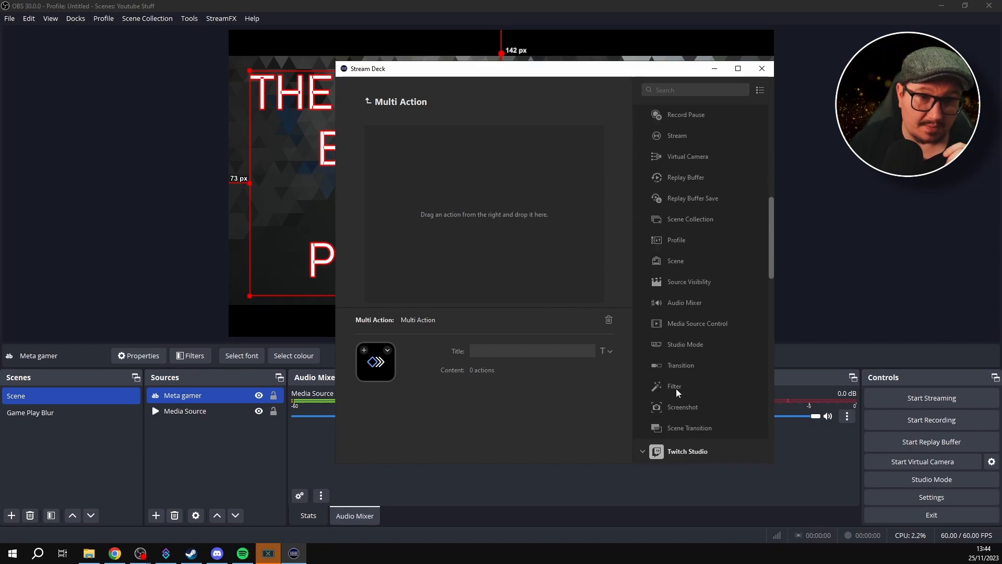
{"action": "left_click_drag", "start_coordinate": [674, 388], "coordinate": [420, 172]}
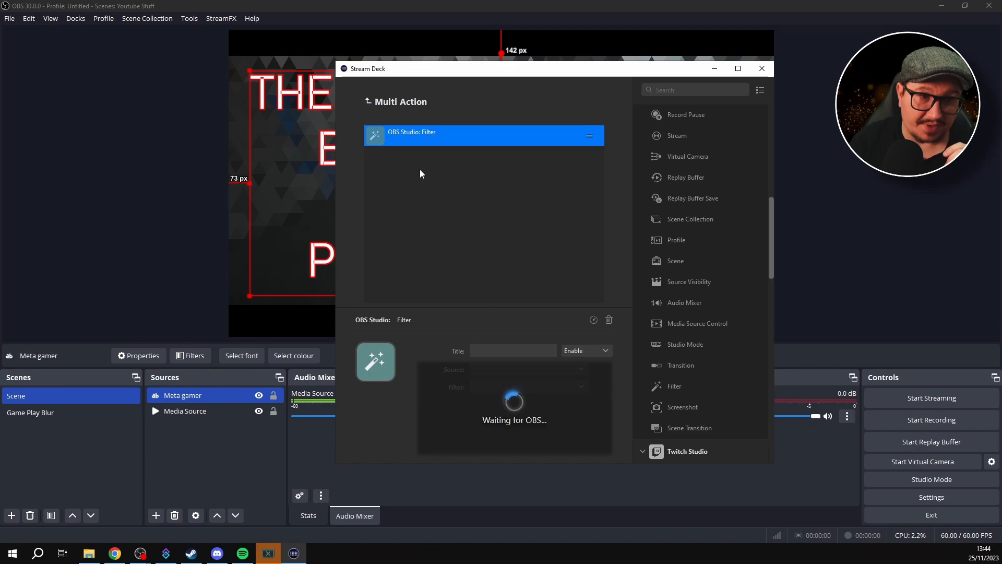
{"action": "left_click_drag", "start_coordinate": [701, 286], "coordinate": [421, 194]}
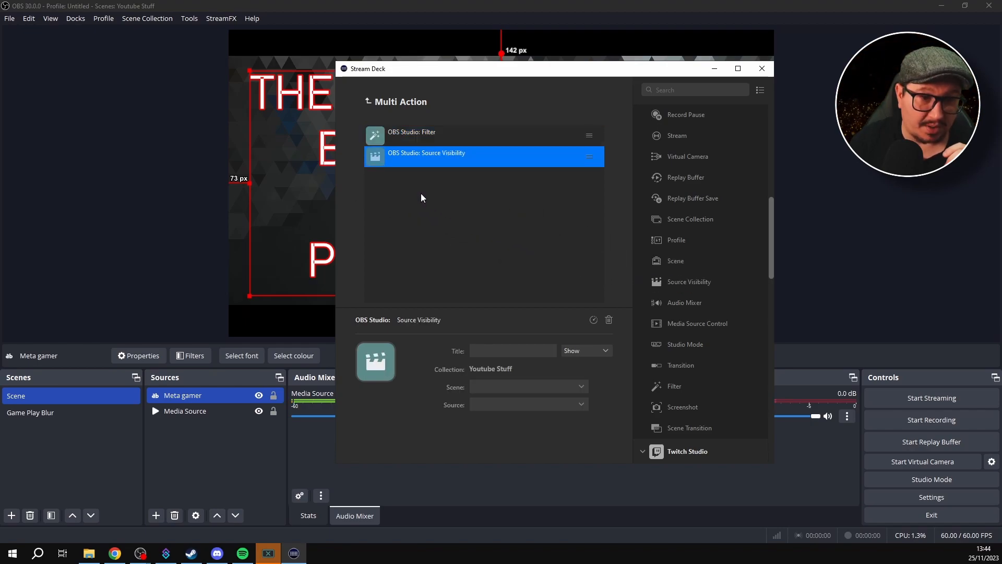
Configure the Multi Action's Filter action to target the Composite Blur filter on Media Source
{"action": "left_click", "coordinate": [406, 133]}
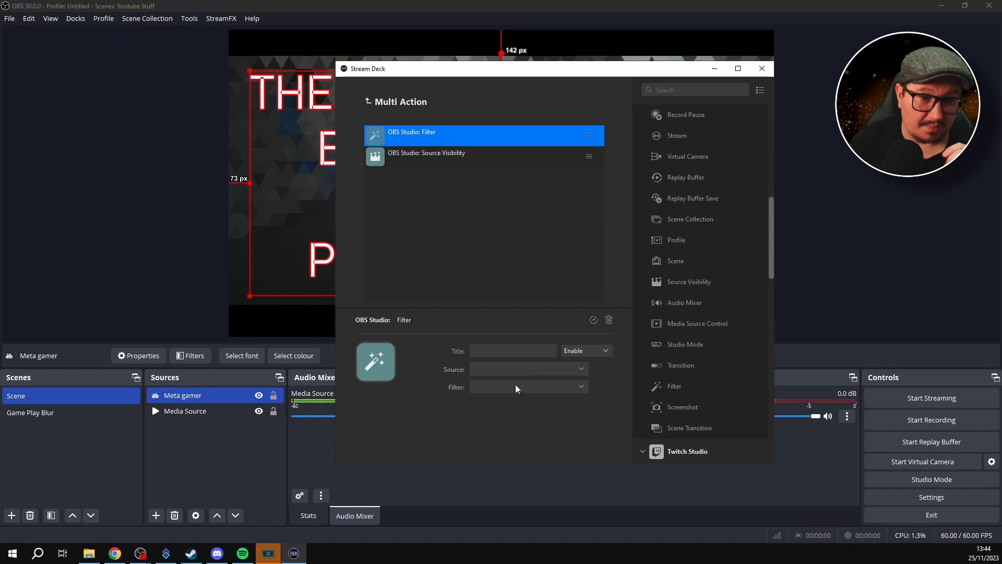
{"action": "left_click", "coordinate": [514, 368]}
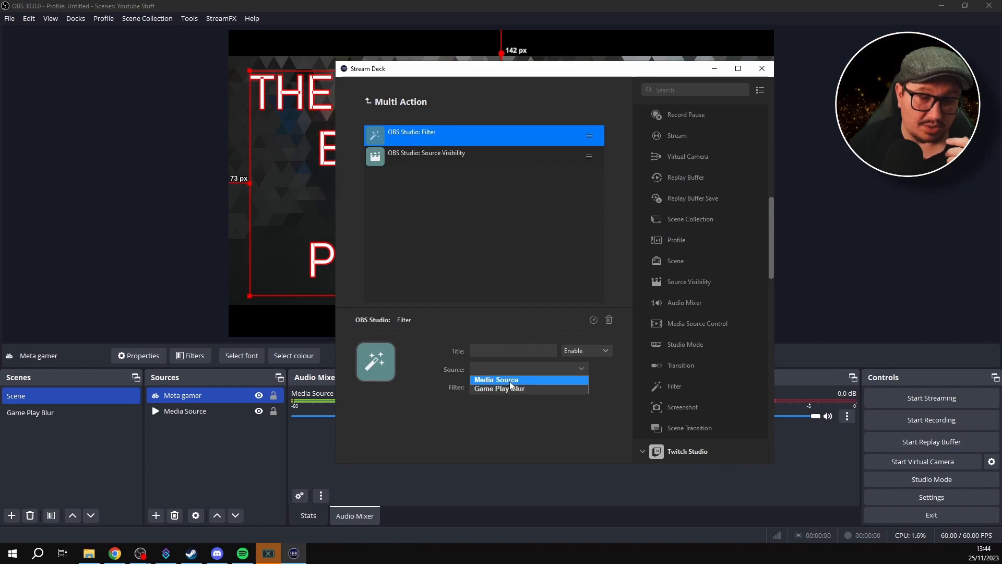
{"action": "left_click", "coordinate": [510, 380]}
{"action": "left_click", "coordinate": [522, 388]}
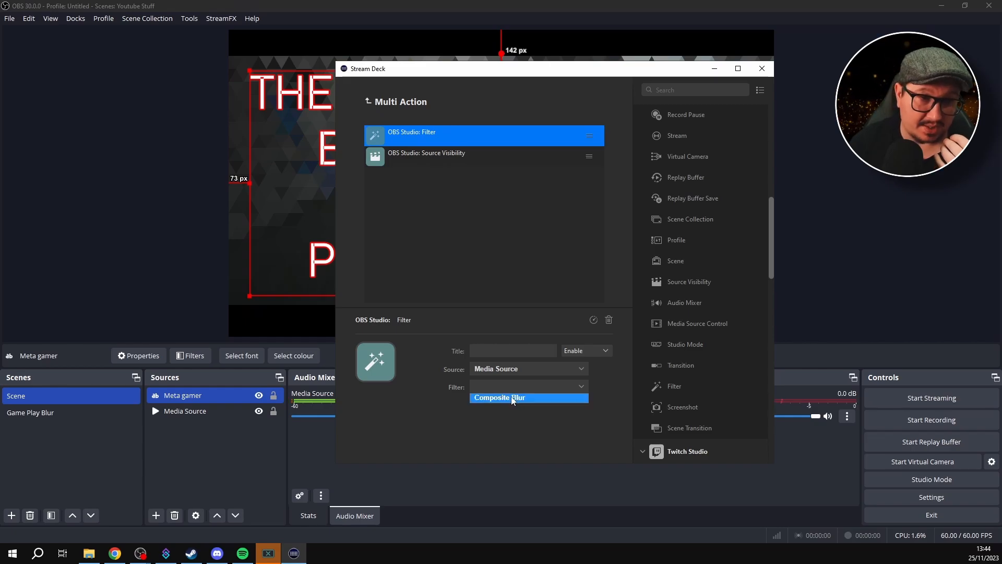
{"action": "left_click", "coordinate": [512, 396]}
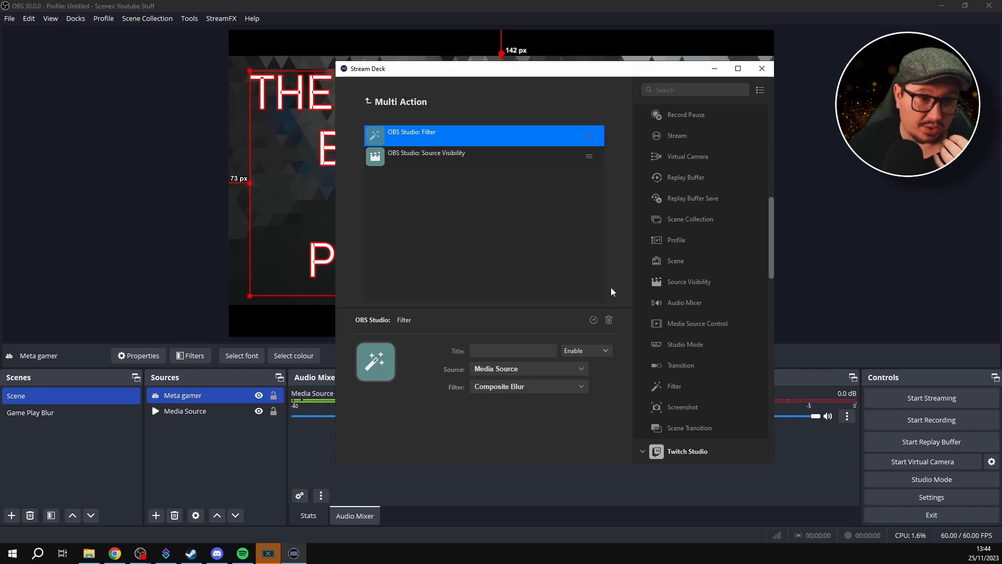
Configure the Multi Action's Source Visibility action to show the Meta gamer source in the scene named Scene
{"action": "left_click", "coordinate": [396, 160]}
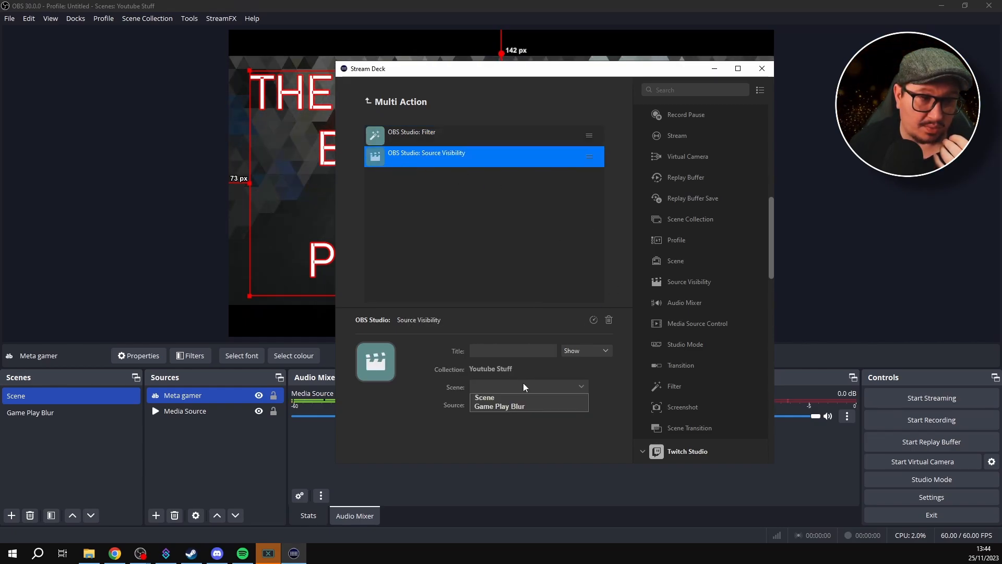
{"action": "left_click", "coordinate": [492, 397]}
{"action": "left_click", "coordinate": [512, 405]}
{"action": "left_click", "coordinate": [504, 417]}
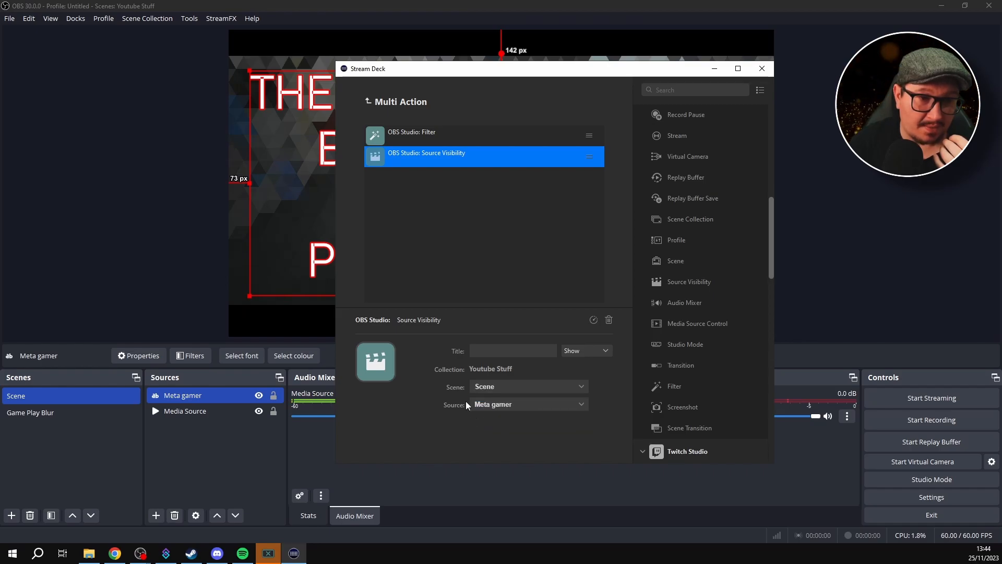
{"action": "left_click", "coordinate": [585, 351]}
{"action": "left_click", "coordinate": [581, 352]}
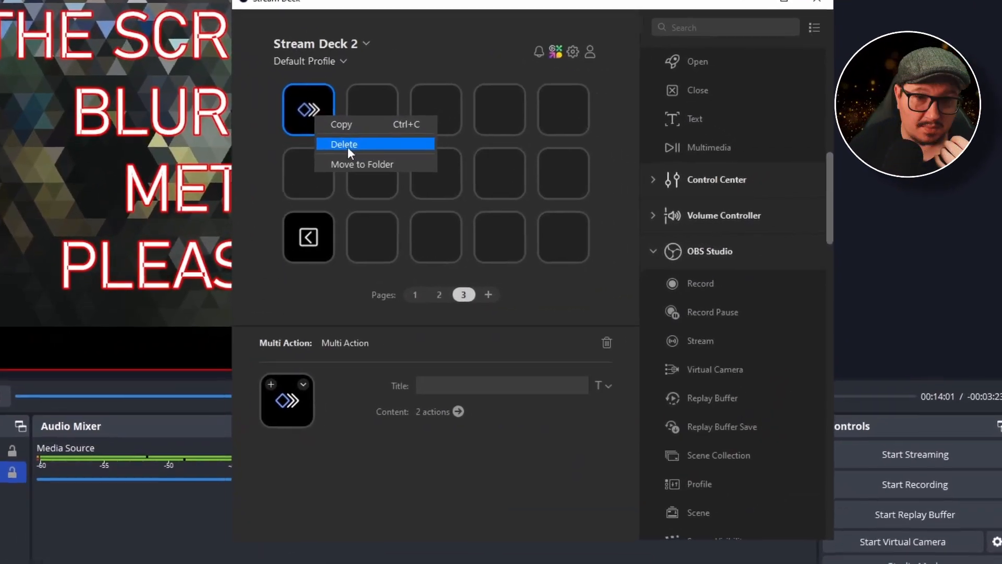
Copy the Multi Action from the first key on page 3 and paste it onto the key beside it
{"action": "left_click", "coordinate": [342, 124]}
{"action": "left_click", "coordinate": [359, 114]}
{"action": "right_click", "coordinate": [360, 115]}
{"action": "left_click", "coordinate": [395, 125]}
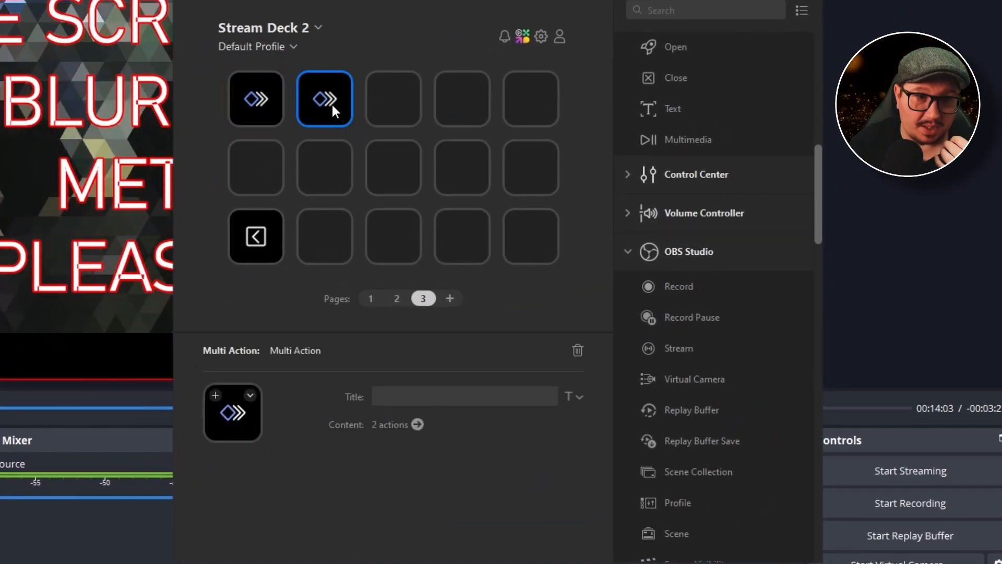
Open the copied Multi Action and set its Composite Blur Filter action to Disable
{"action": "double_click", "coordinate": [325, 98]}
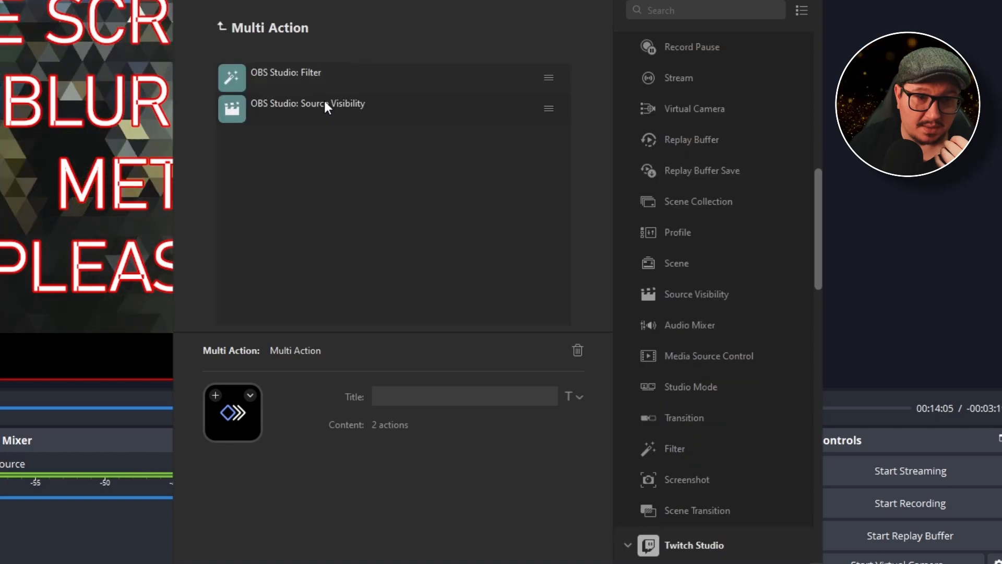
{"action": "left_click", "coordinate": [308, 73]}
{"action": "left_click", "coordinate": [563, 396]}
{"action": "left_click", "coordinate": [542, 428]}
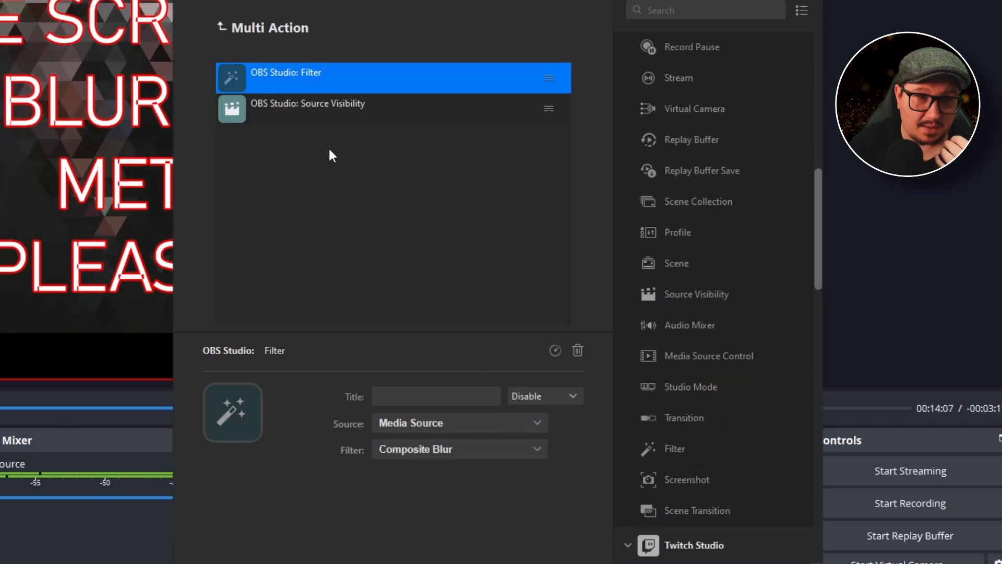
Set the copied Multi Action's Source Visibility action to Hide and return to the key overview
{"action": "left_click", "coordinate": [336, 112]}
{"action": "left_click", "coordinate": [544, 396]}
{"action": "left_click", "coordinate": [530, 432]}
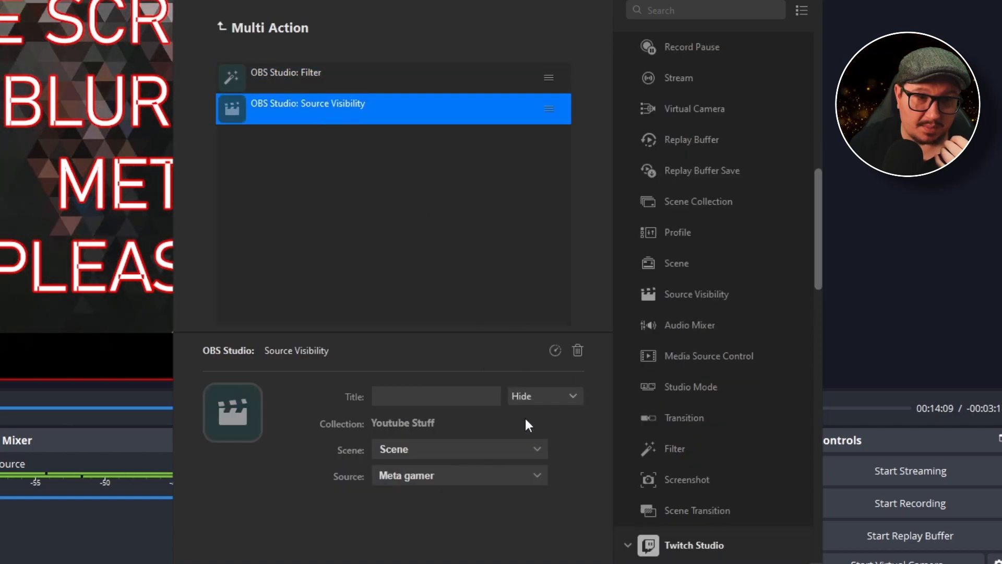
{"action": "left_click", "coordinate": [368, 104]}
{"action": "left_click_drag", "start_coordinate": [374, 0], "coordinate": [411, 0]}
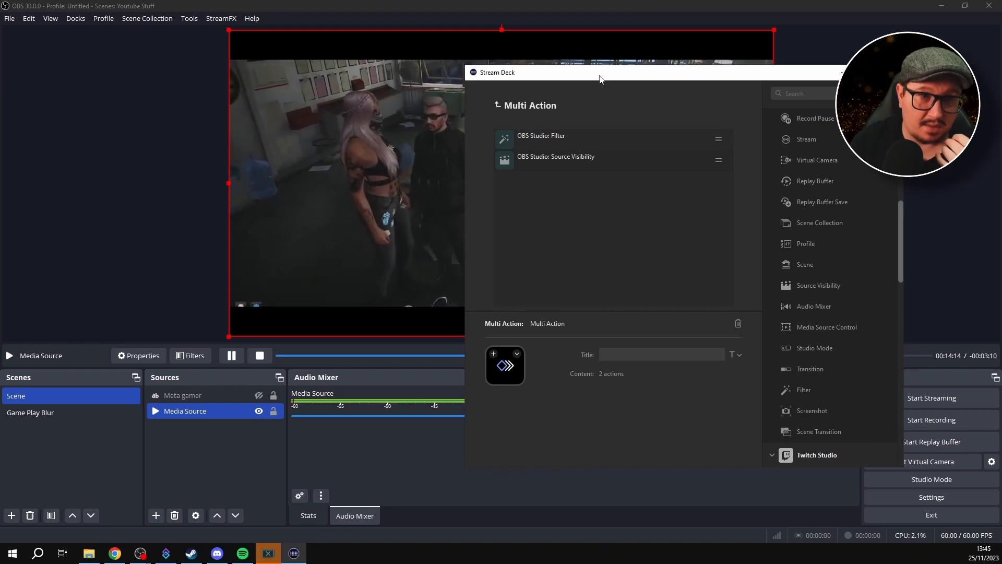
{"action": "left_click", "coordinate": [495, 105]}
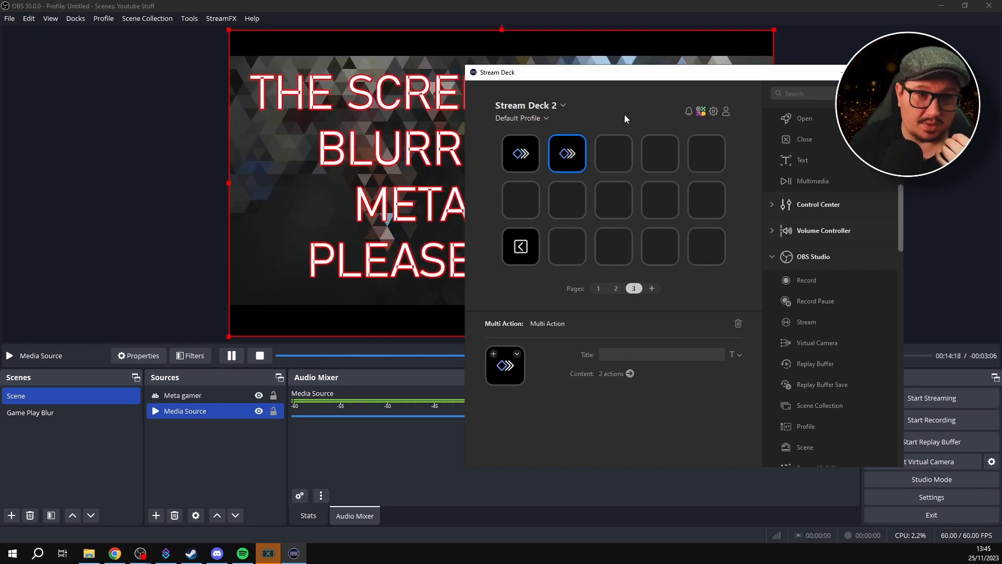
Title the first Multi Action key on page 3 "Blur On"
{"action": "left_click", "coordinate": [521, 152]}
{"action": "left_click", "coordinate": [630, 356]}
{"action": "type", "text": "bLUE"}
{"action": "key", "text": "BackSpace"}
{"action": "type", "text": "Blur On"}
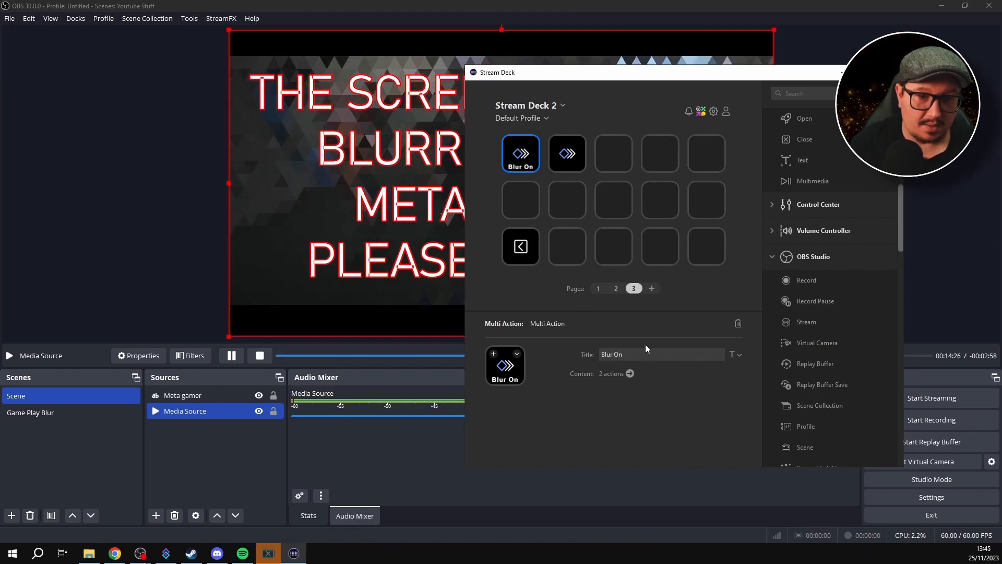
Title the second Multi Action key on page 3 "Blur Off"
{"action": "left_click", "coordinate": [579, 168]}
{"action": "left_click", "coordinate": [620, 356]}
{"action": "type", "text": "Blur Off"}
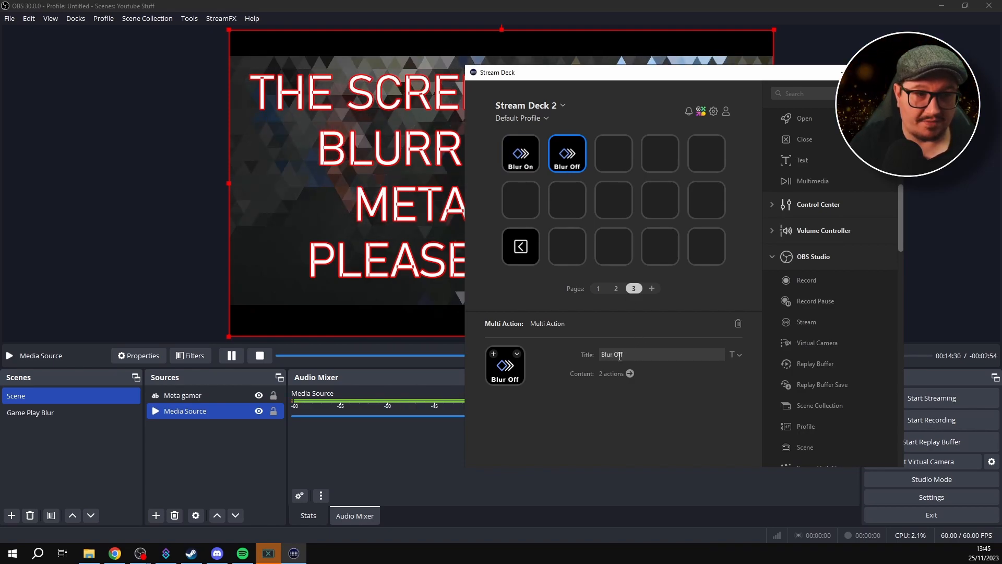